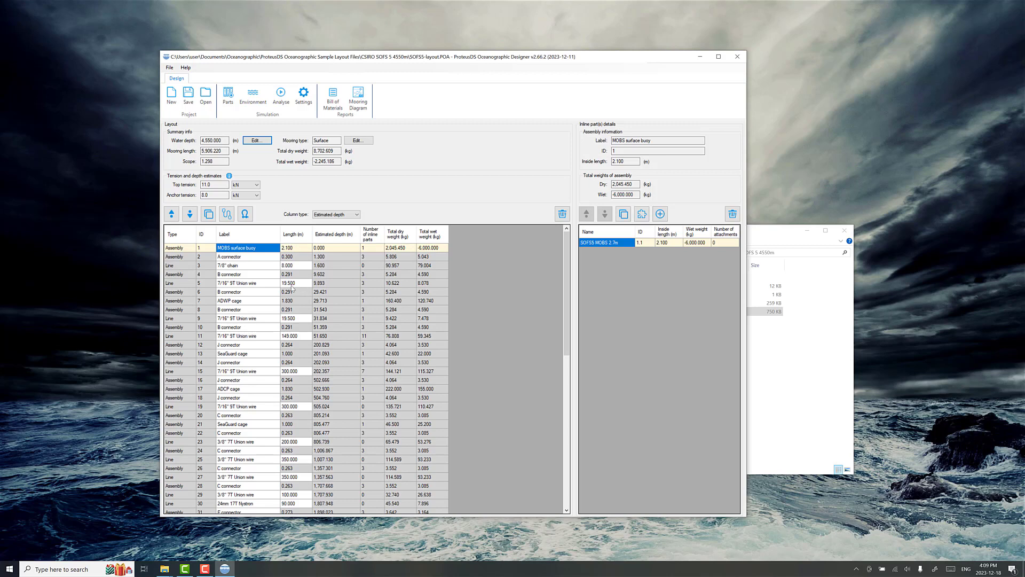
Step: Examine the connector and wire segments in the upper mooring, including the instruments on the 149 m 7/16" 9T Union wire
{"action": "left_click", "coordinate": [251, 274]}
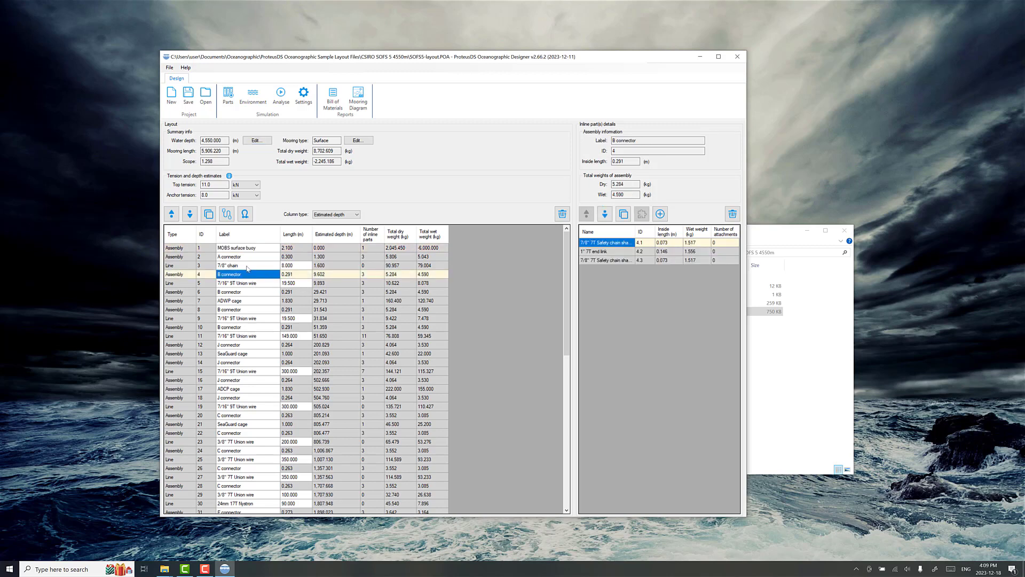
{"action": "left_click", "coordinate": [256, 319]}
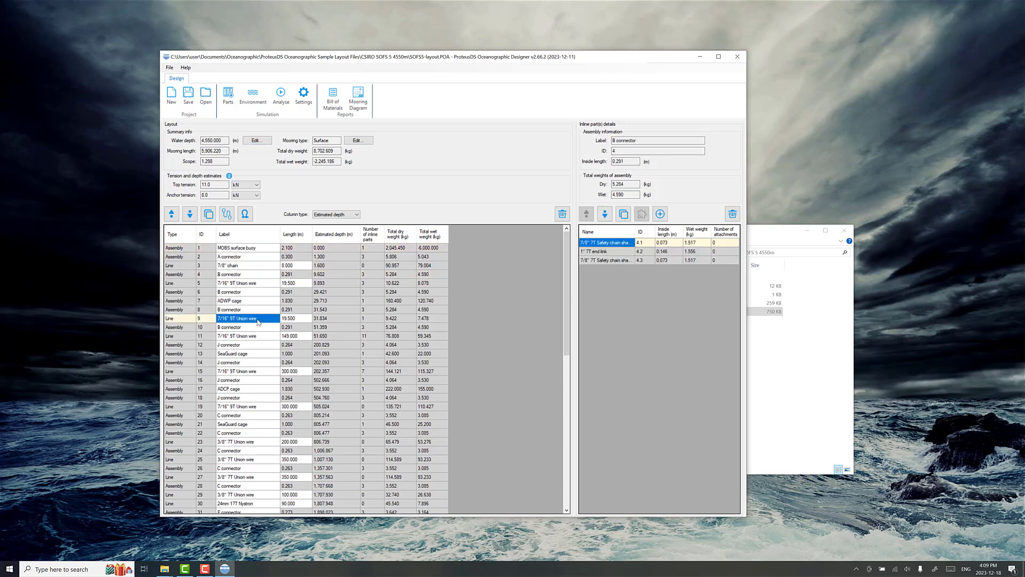
{"action": "left_click", "coordinate": [262, 338]}
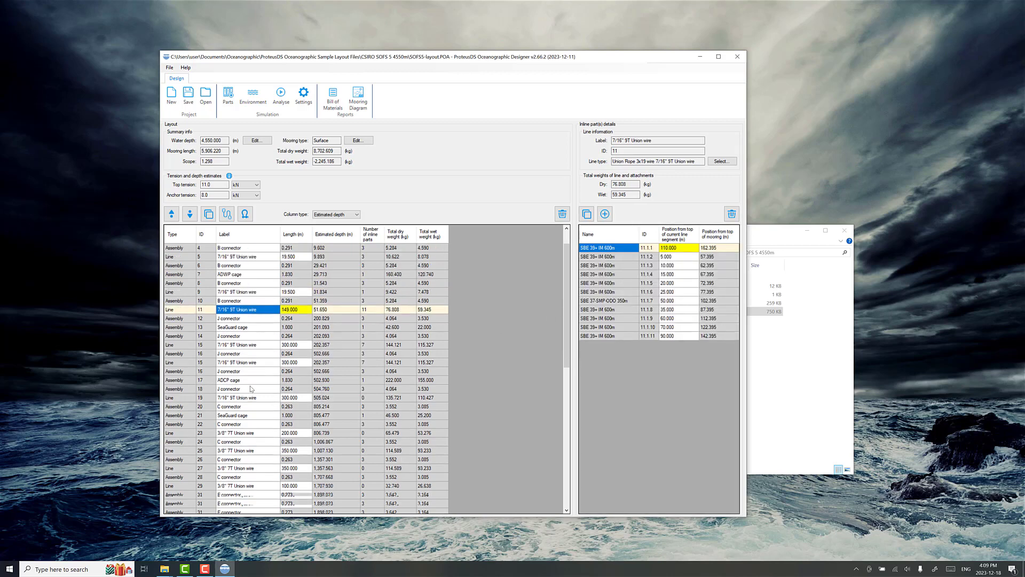
{"action": "scroll", "coordinate": [251, 387], "scroll_direction": "down", "scroll_amount": 2}
Step: Inspect the attachments of the SOFS5 ADCP Cage in the ADCP cage assembly, leaving them unmodified
{"action": "left_click", "coordinate": [246, 336]}
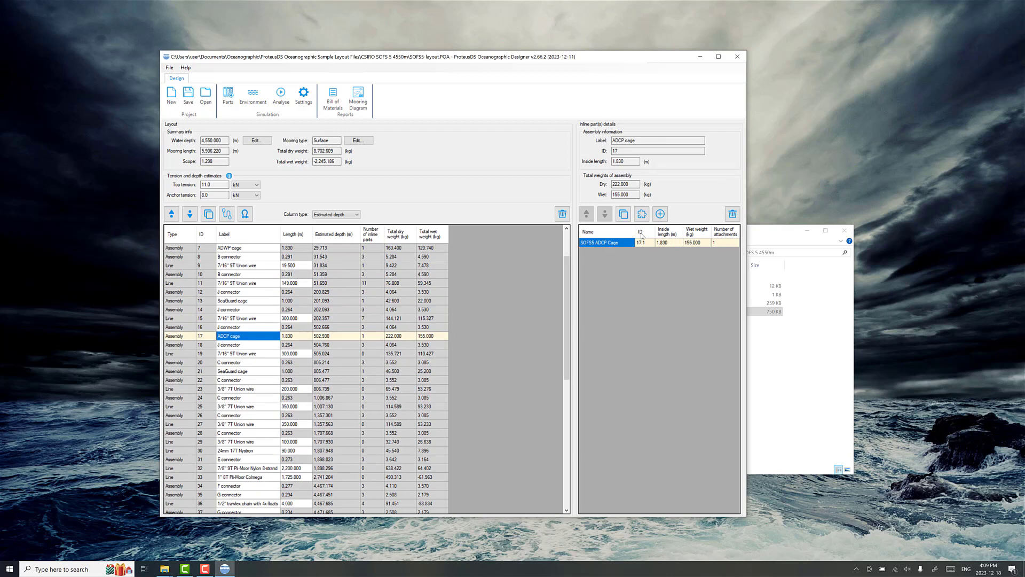
{"action": "left_click", "coordinate": [642, 214]}
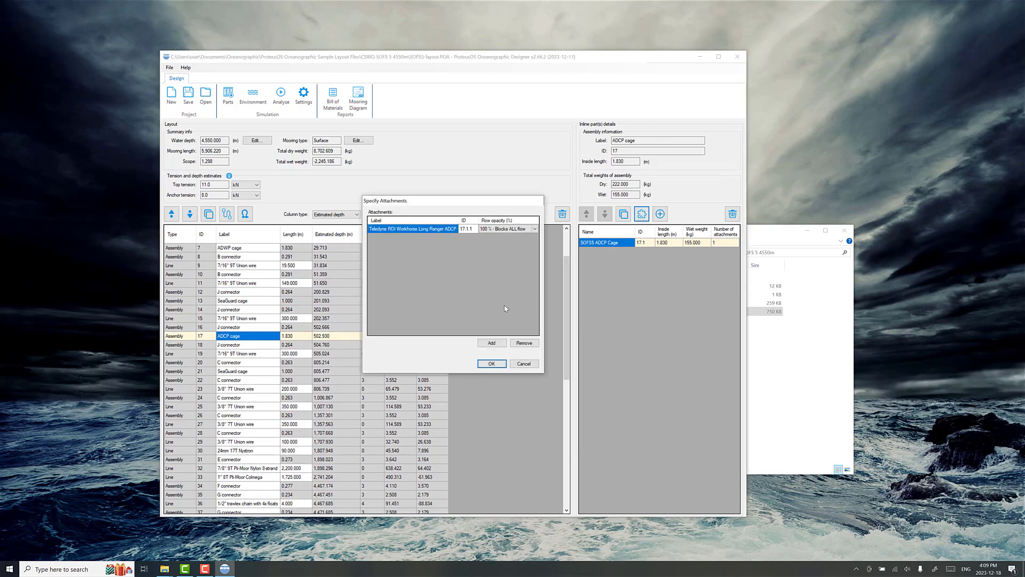
{"action": "left_click", "coordinate": [523, 364]}
Step: Examine the floats on a 1/2" trawlex chain segment and review the rest of the layout down to the anchor
{"action": "scroll", "coordinate": [266, 405], "scroll_direction": "down", "scroll_amount": 4}
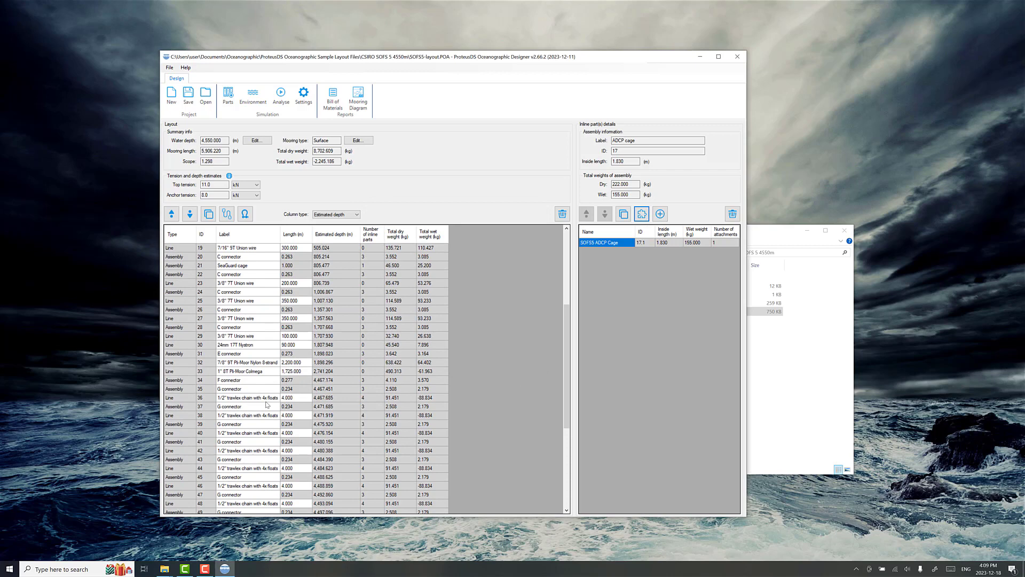
{"action": "left_click", "coordinate": [270, 433]}
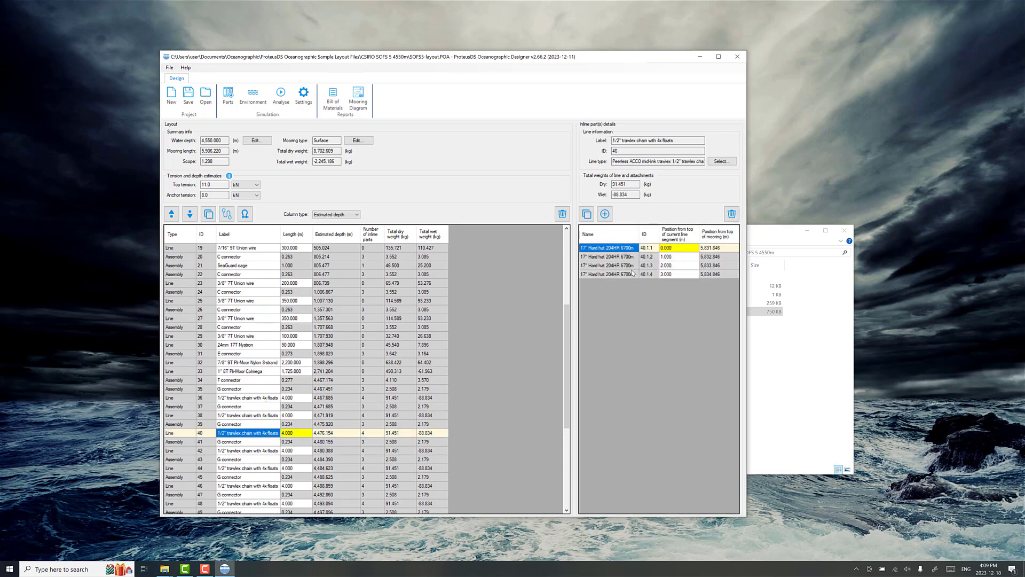
{"action": "scroll", "coordinate": [282, 416], "scroll_direction": "down", "scroll_amount": 5}
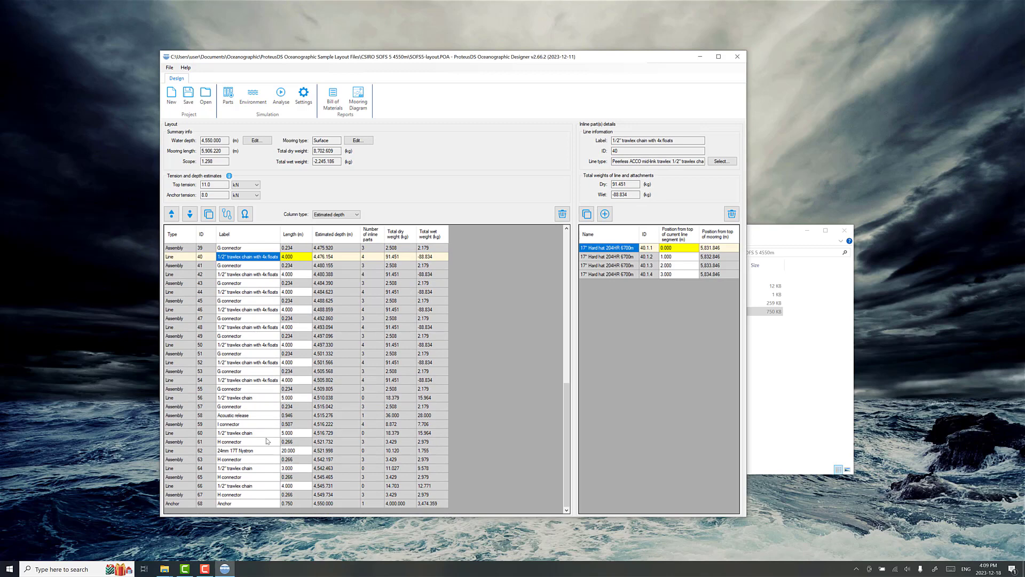
{"action": "scroll", "coordinate": [259, 445], "scroll_direction": "up", "scroll_amount": 10}
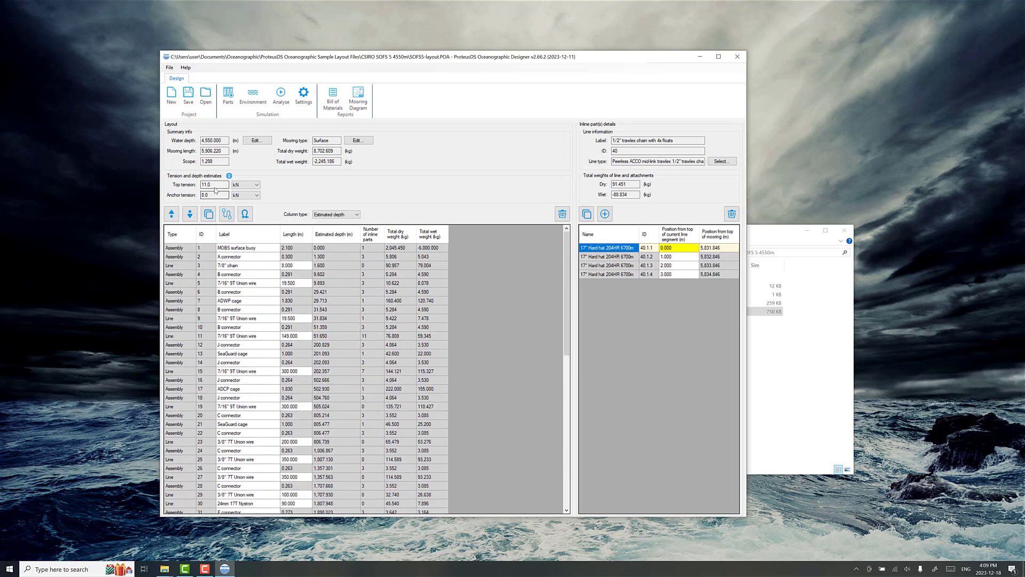
Step: Check the top and anchor tension estimates and the current profile of the Default environment case
{"action": "double_click", "coordinate": [208, 195]}
{"action": "double_click", "coordinate": [210, 185]}
{"action": "left_click", "coordinate": [214, 194]}
{"action": "left_click", "coordinate": [263, 100]}
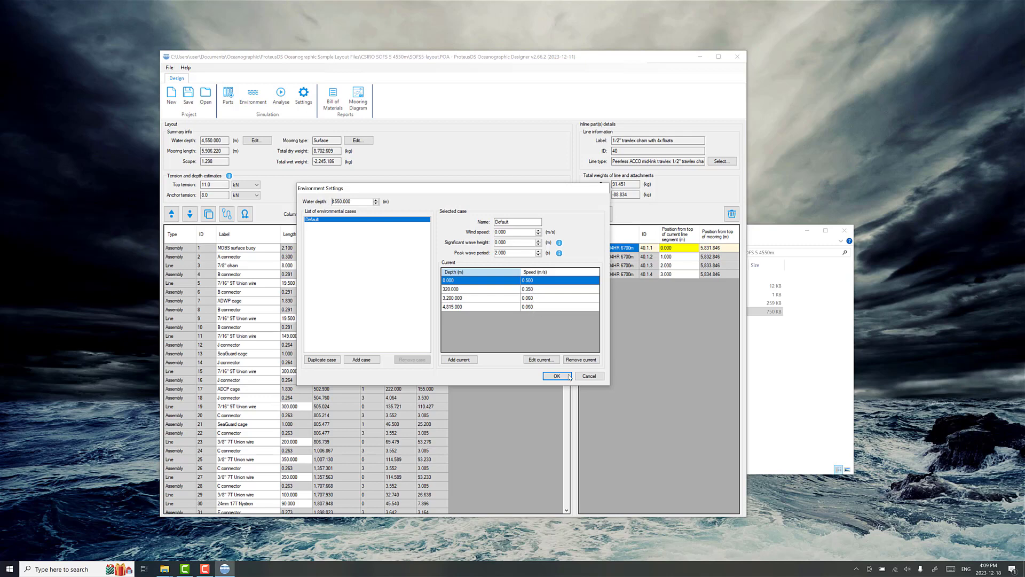
{"action": "left_click", "coordinate": [568, 376]}
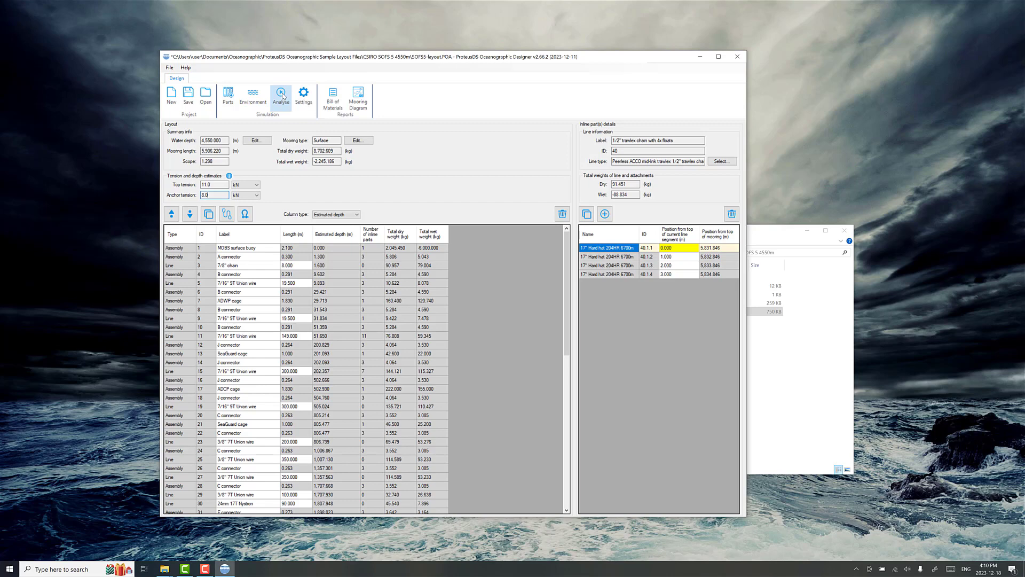
Step: Export the mooring for static analysis with the Default environment case and open it in ProteusDS Simulation Toolbox
{"action": "left_click", "coordinate": [281, 95]}
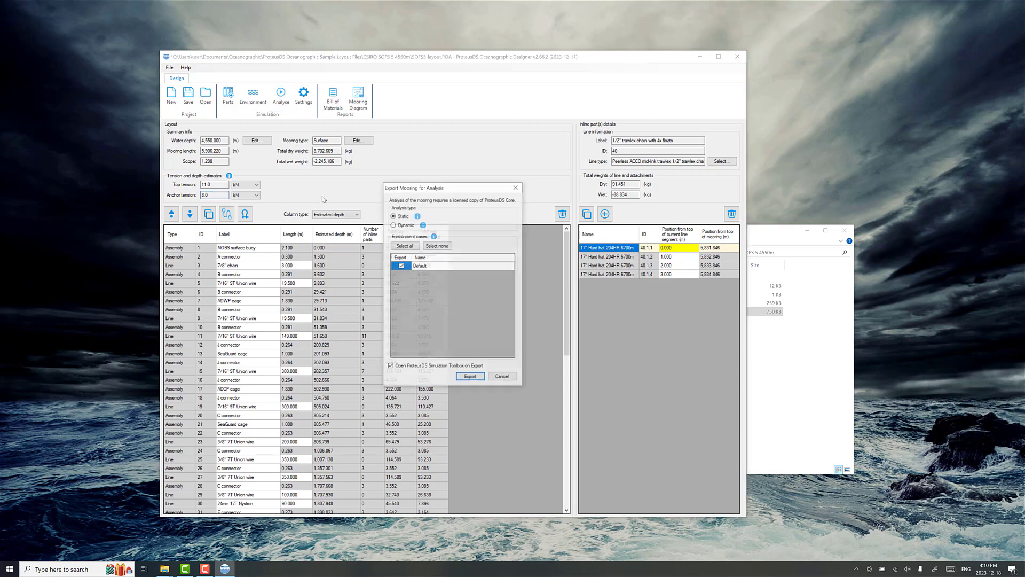
{"action": "left_click", "coordinate": [471, 377]}
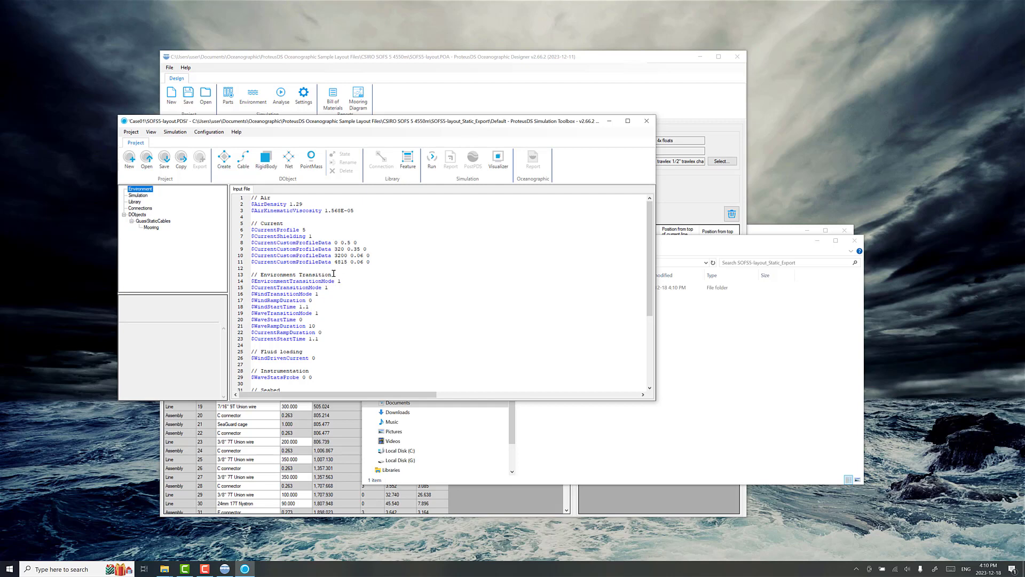
Step: Inspect the initial mooring geometry in an enlarged Visualizer window, and close the Visualizer
{"action": "left_click", "coordinate": [497, 178]}
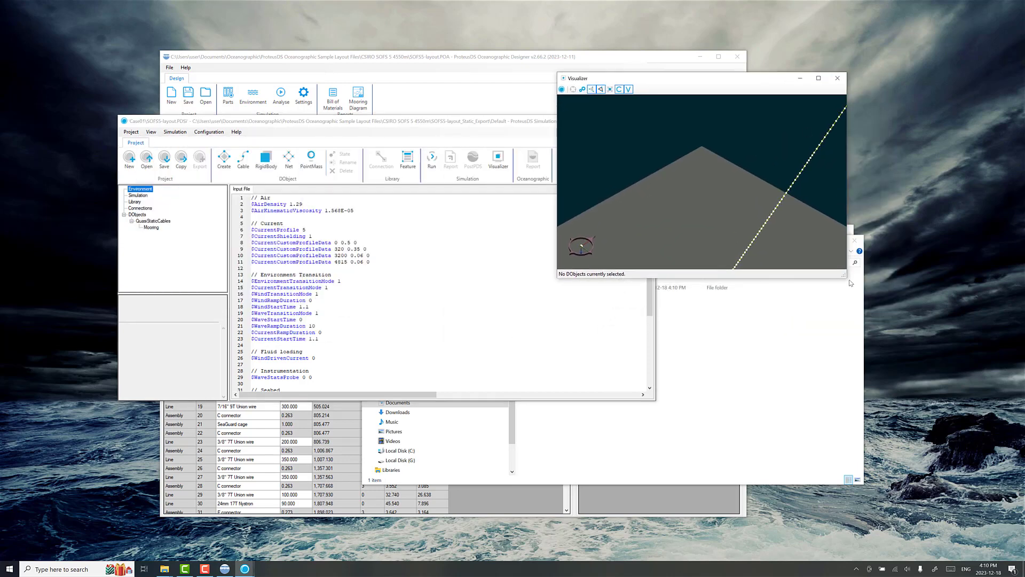
{"action": "left_click_drag", "start_coordinate": [845, 275], "coordinate": [1003, 496]}
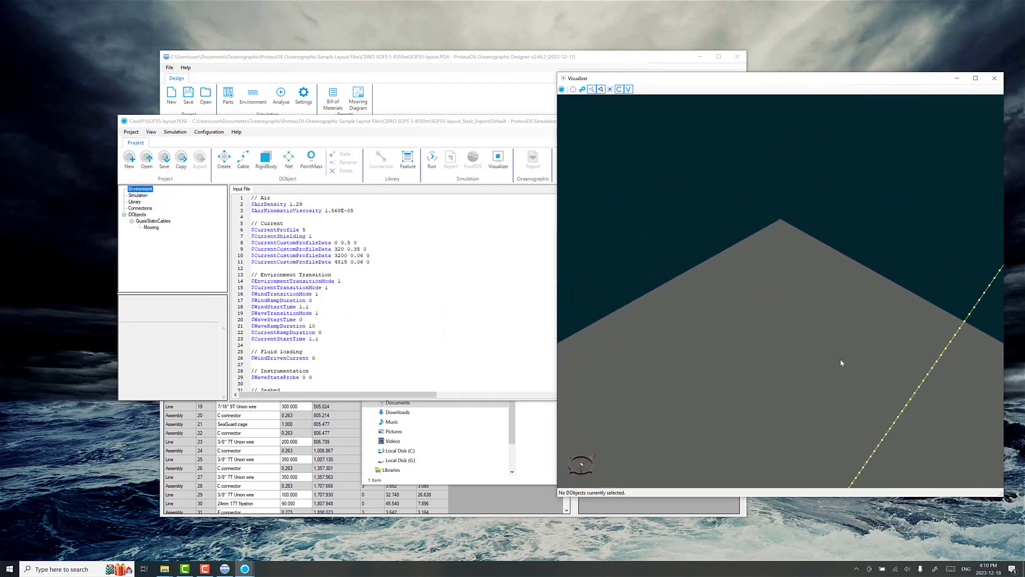
{"action": "left_click_drag", "start_coordinate": [841, 363], "coordinate": [632, 316]}
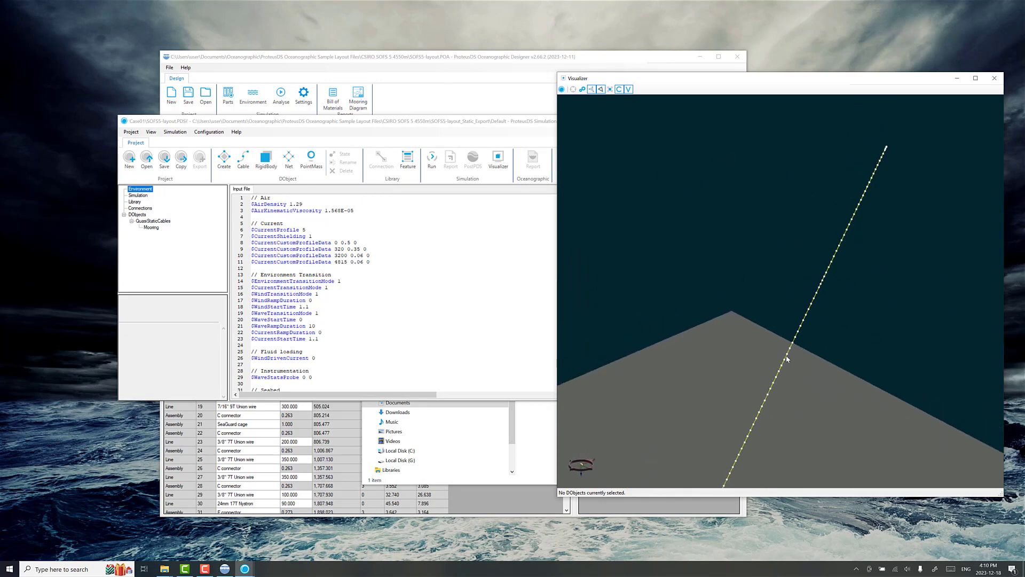
{"action": "mouse_move", "coordinate": [786, 357]}
{"action": "left_mouse_down"}
{"action": "mouse_move", "coordinate": [709, 456]}
{"action": "mouse_move", "coordinate": [794, 360]}
{"action": "left_mouse_up"}
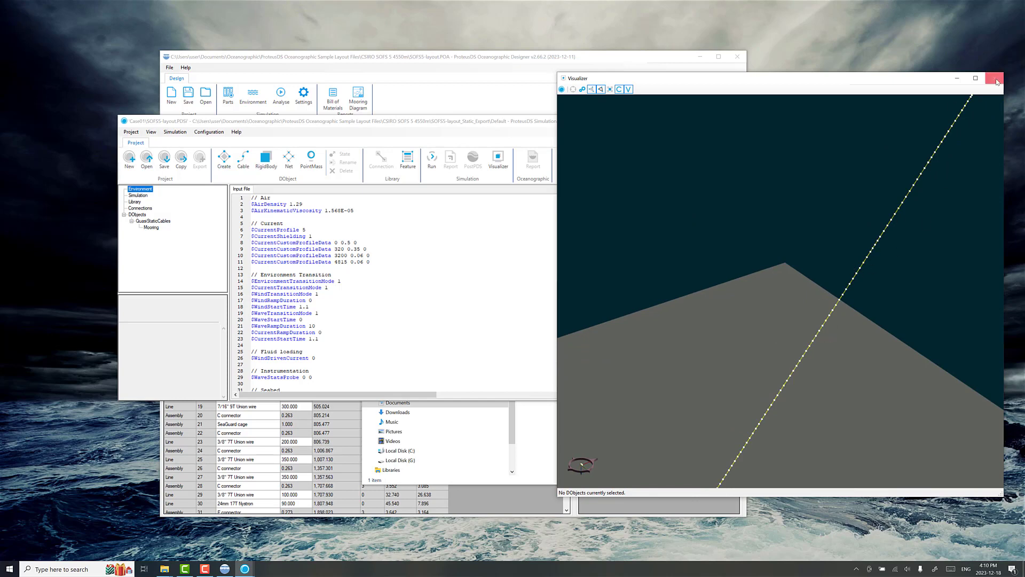
{"action": "left_click_drag", "start_coordinate": [907, 247], "coordinate": [924, 192]}
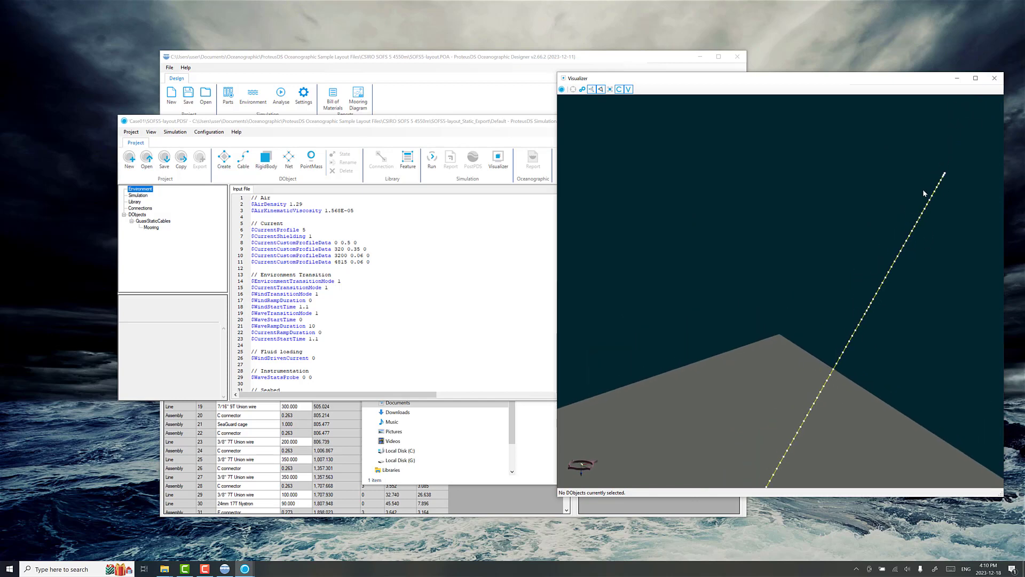
{"action": "left_click", "coordinate": [994, 78]}
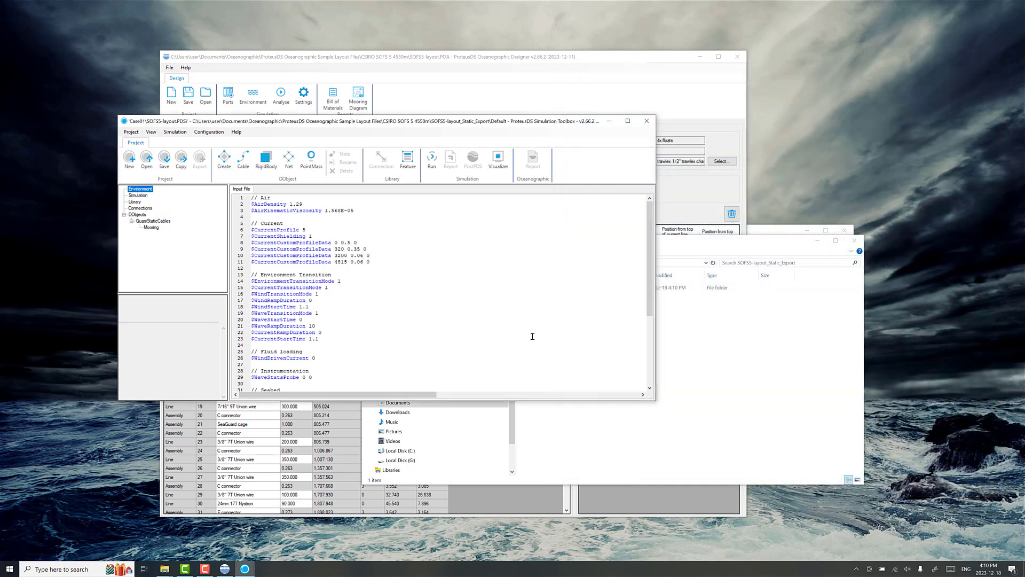
Step: Run the static mooring simulation to completion
{"action": "left_click", "coordinate": [431, 158]}
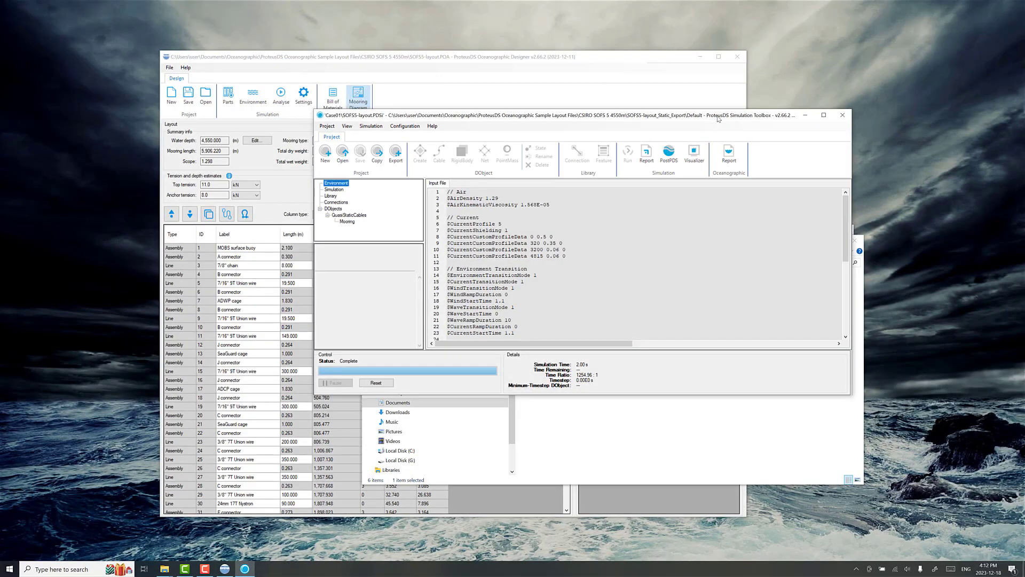
{"action": "left_click_drag", "start_coordinate": [718, 118], "coordinate": [720, 122]}
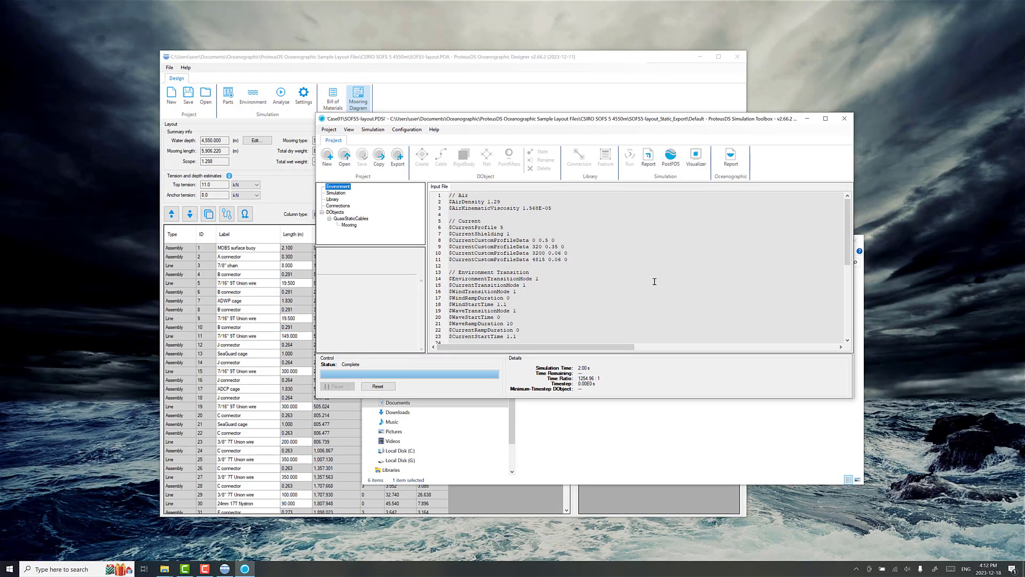
Step: Open the simulation results in PostPDS and enlarge its window
{"action": "left_click", "coordinate": [670, 156]}
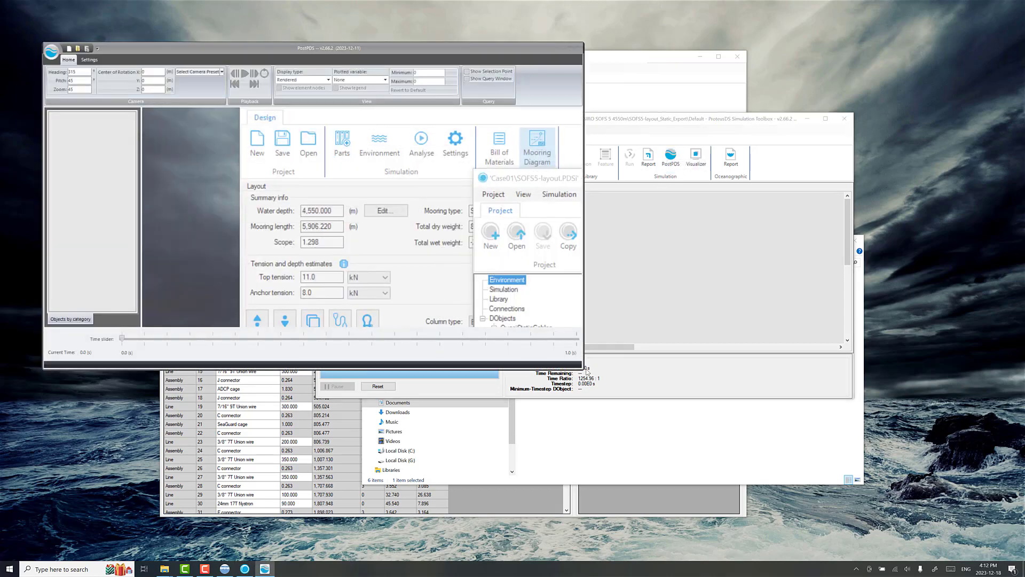
{"action": "left_click", "coordinate": [342, 291]}
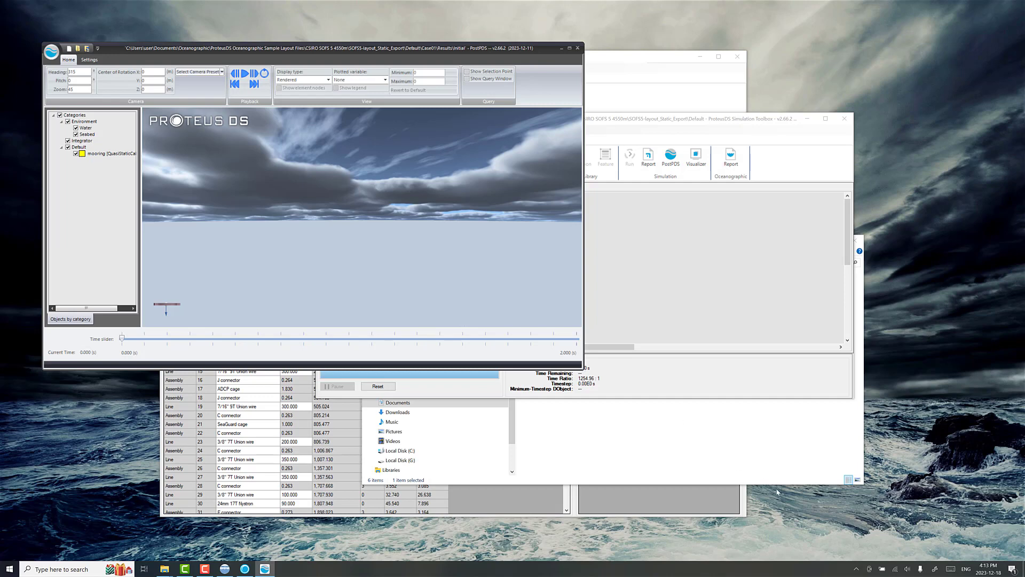
{"action": "left_click", "coordinate": [586, 371]}
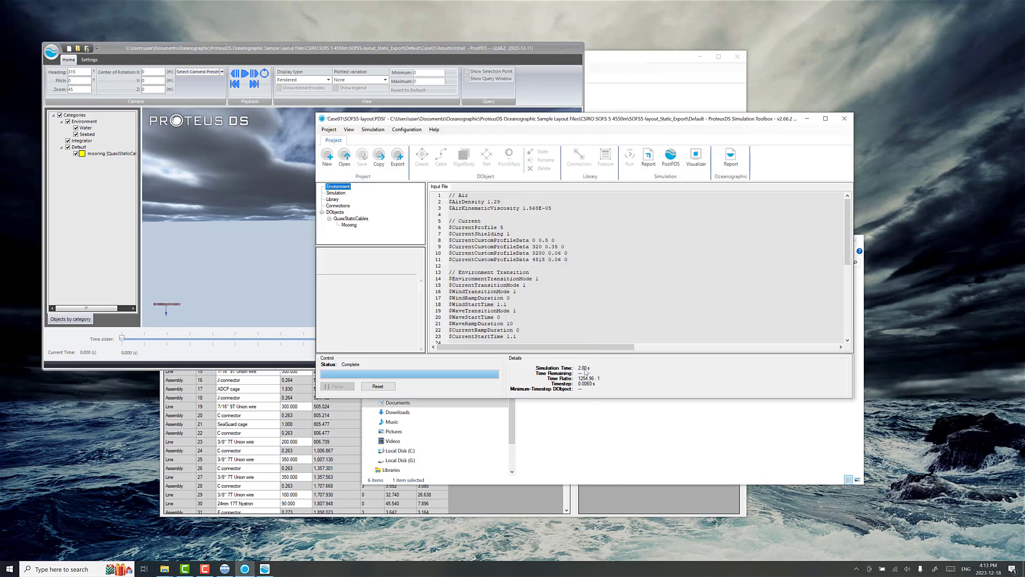
{"action": "left_click", "coordinate": [251, 302]}
{"action": "left_click_drag", "start_coordinate": [583, 369], "coordinate": [880, 534]}
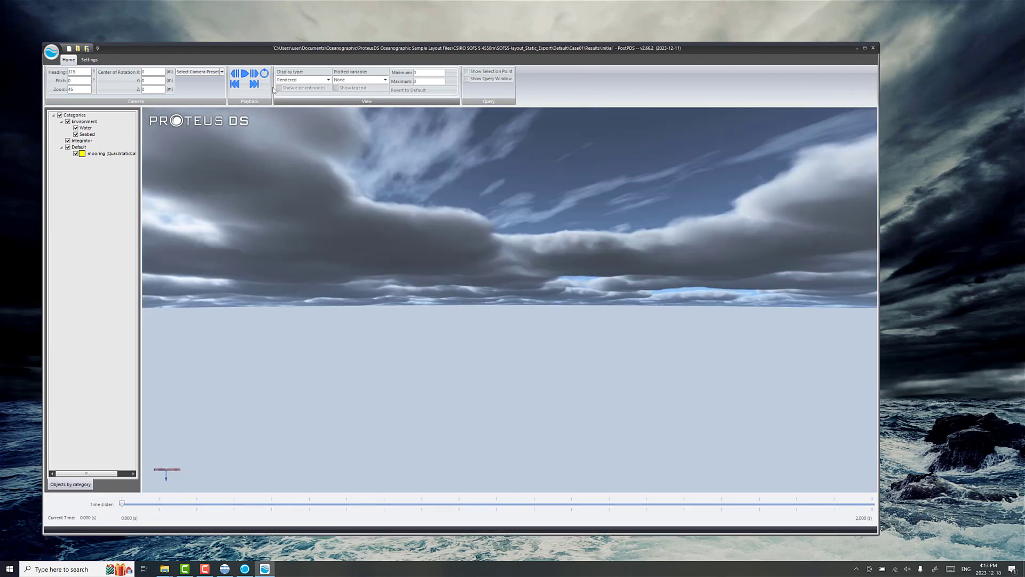
Step: Set the camera preset to East and the display type to Engineering for the mooring results
{"action": "left_click", "coordinate": [92, 61]}
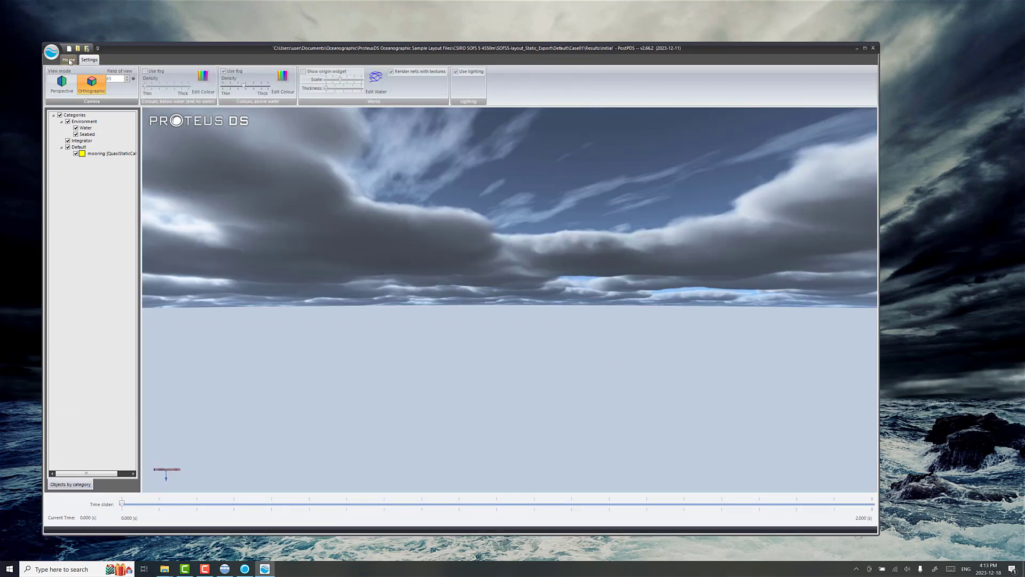
{"action": "left_click", "coordinate": [69, 61]}
{"action": "left_click", "coordinate": [185, 73]}
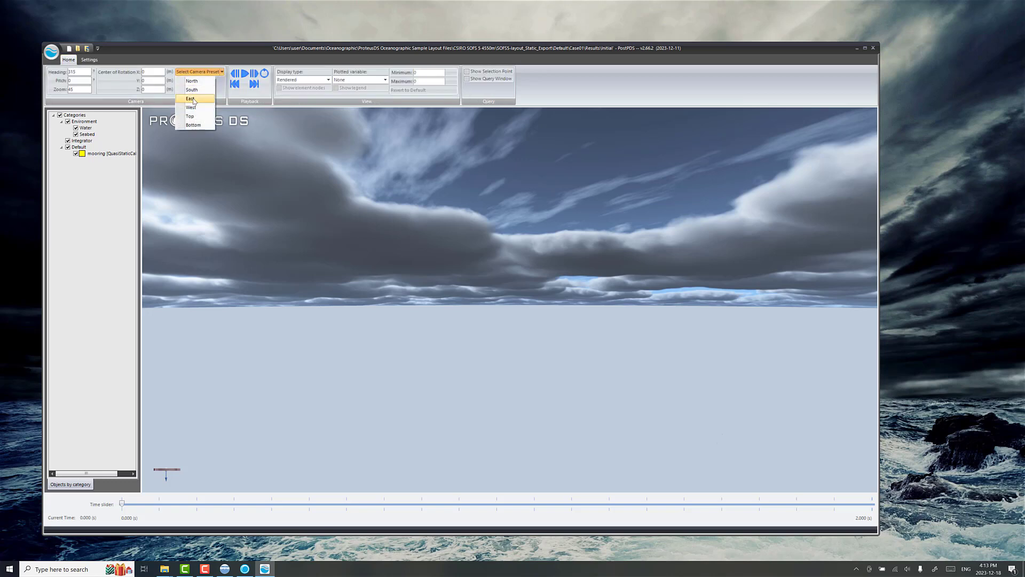
{"action": "left_click", "coordinate": [193, 99]}
{"action": "left_click", "coordinate": [328, 79]}
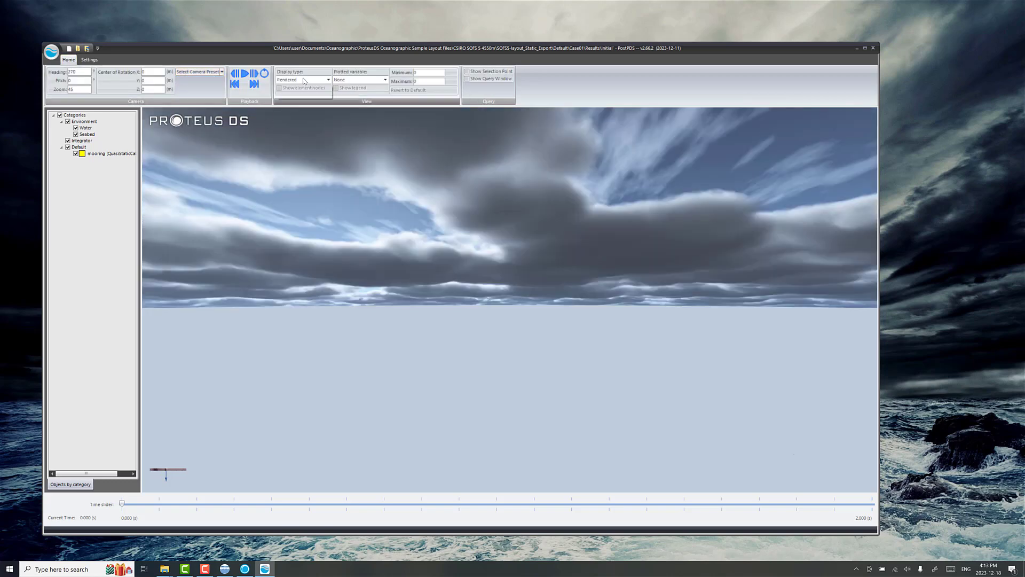
{"action": "left_click", "coordinate": [303, 94]}
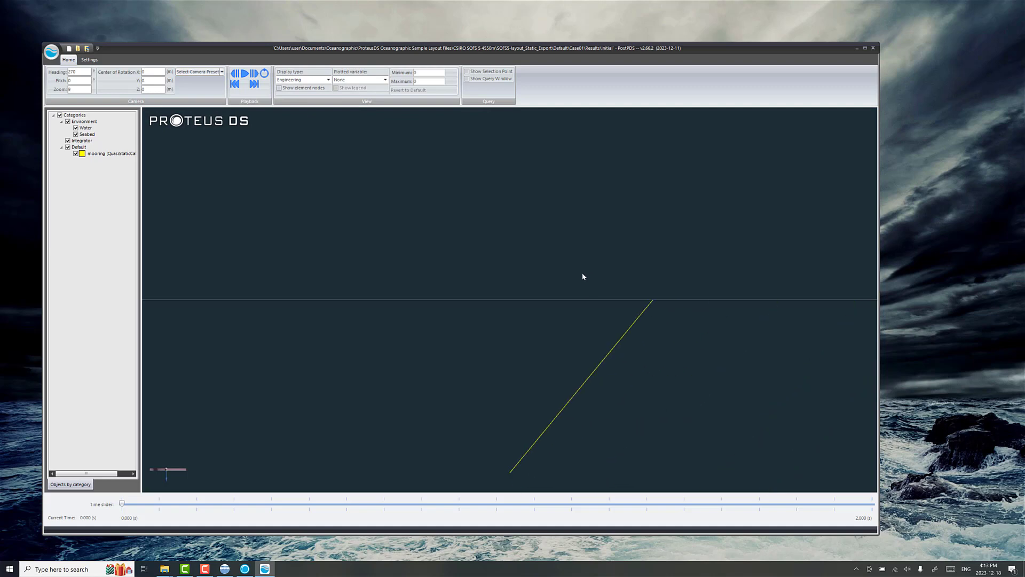
Step: Advance the results playback to the end at 2.000 s and show the full mooring profile from surface to anchor
{"action": "scroll", "coordinate": [577, 280], "scroll_direction": "up", "scroll_amount": 2}
{"action": "left_click", "coordinate": [255, 76]}
{"action": "left_click", "coordinate": [256, 75]}
{"action": "left_click_drag", "start_coordinate": [400, 252], "coordinate": [352, 200]}
{"action": "scroll", "coordinate": [410, 322], "scroll_direction": "up", "scroll_amount": 5}
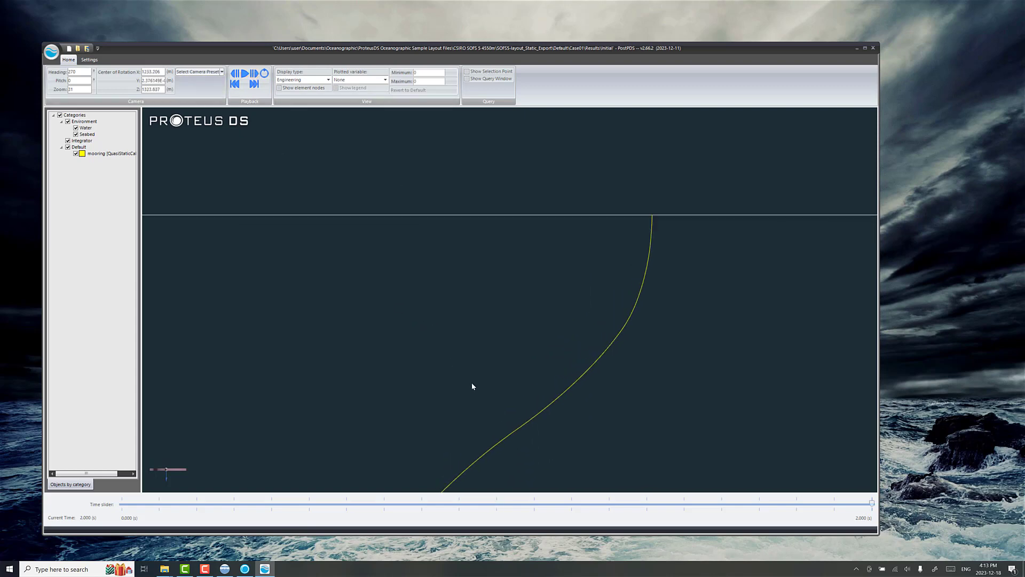
{"action": "left_click_drag", "start_coordinate": [472, 386], "coordinate": [382, 206]}
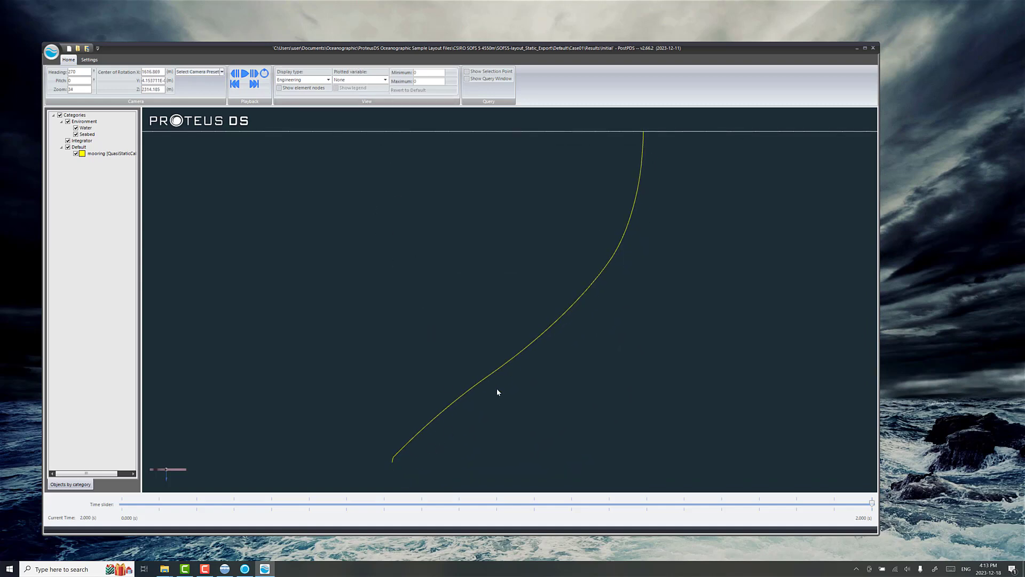
Step: Plot Tension along the mooring line and show its colour legend
{"action": "left_click", "coordinate": [384, 80]}
{"action": "left_click", "coordinate": [377, 101]}
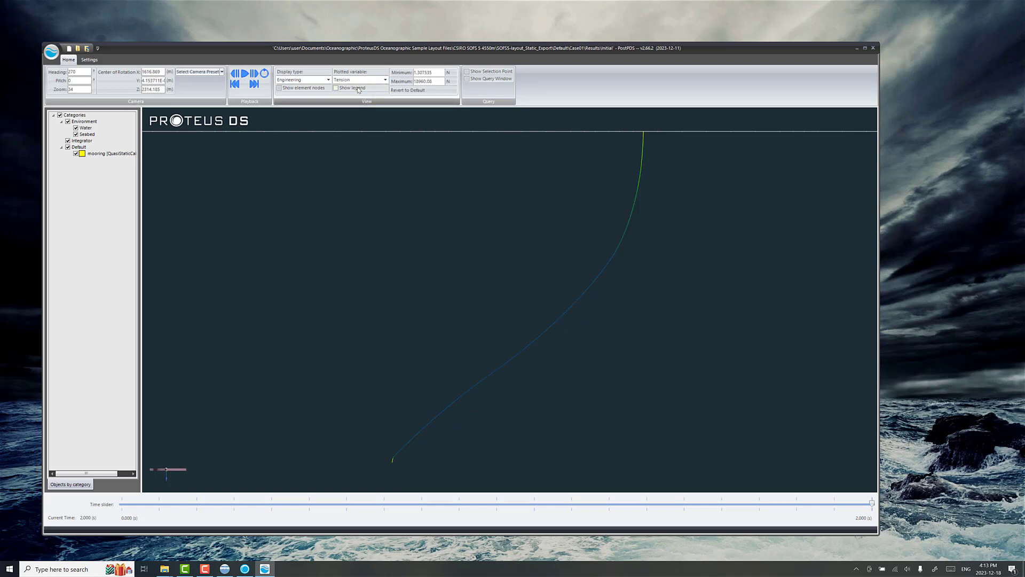
{"action": "left_click", "coordinate": [359, 89]}
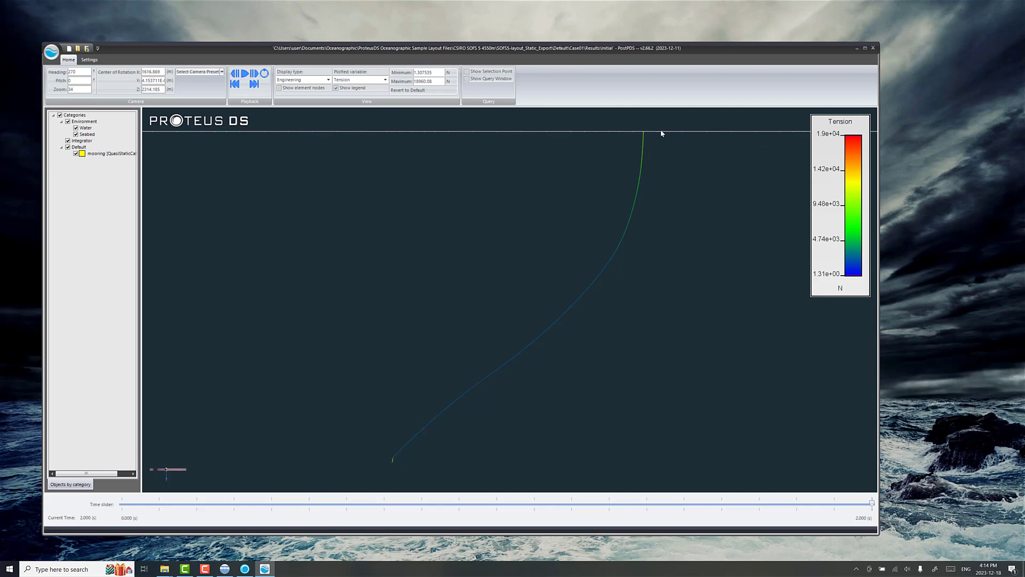
Step: Close PostPDS and Oceanographic Designer, and reposition the Simulation Toolbox window on the desktop
{"action": "left_click", "coordinate": [874, 48]}
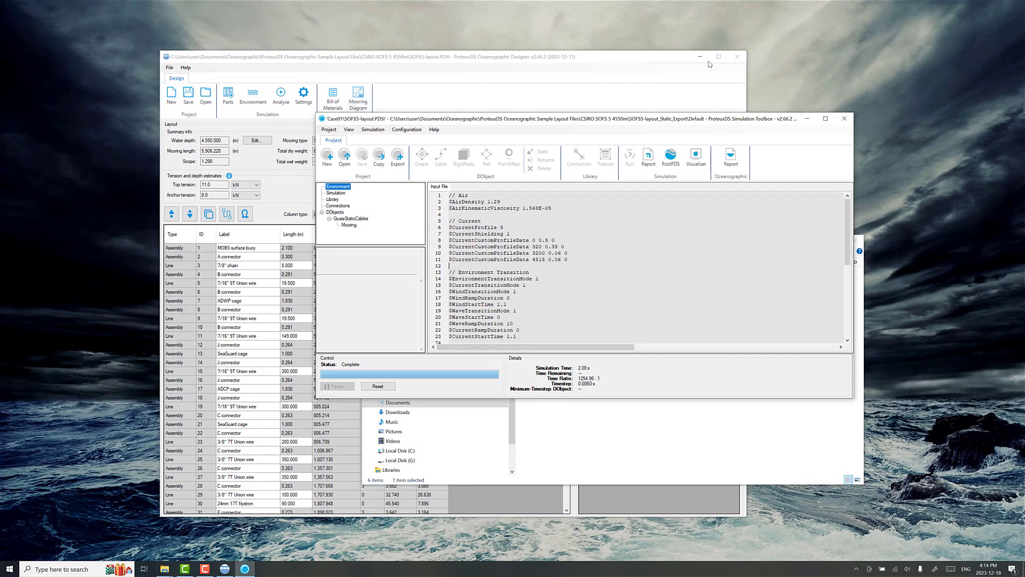
{"action": "left_click", "coordinate": [737, 56]}
{"action": "left_click_drag", "start_coordinate": [726, 126], "coordinate": [664, 94]}
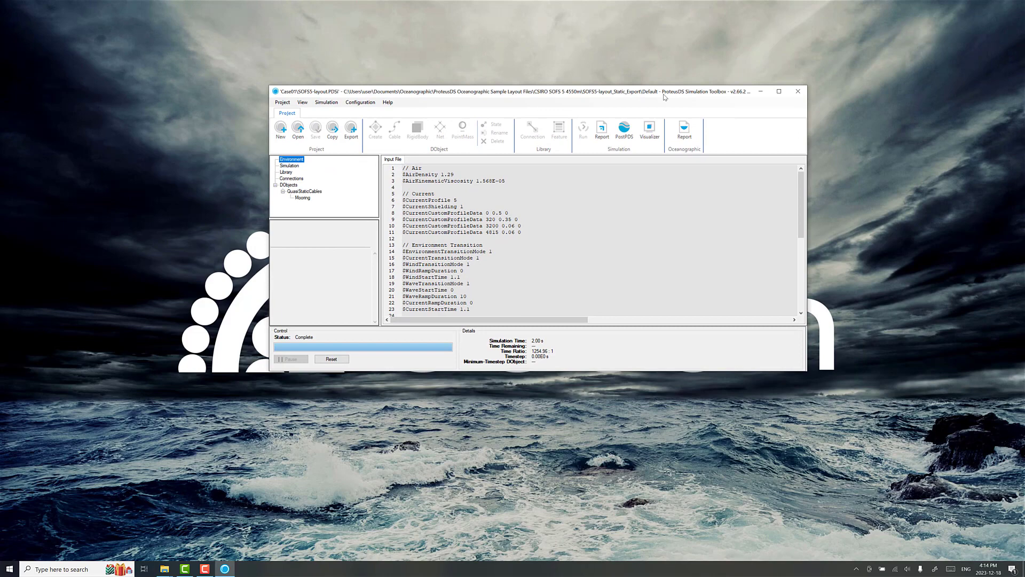
Step: Start exporting the completed static case as a new project named dynamic
{"action": "left_click", "coordinate": [351, 131]}
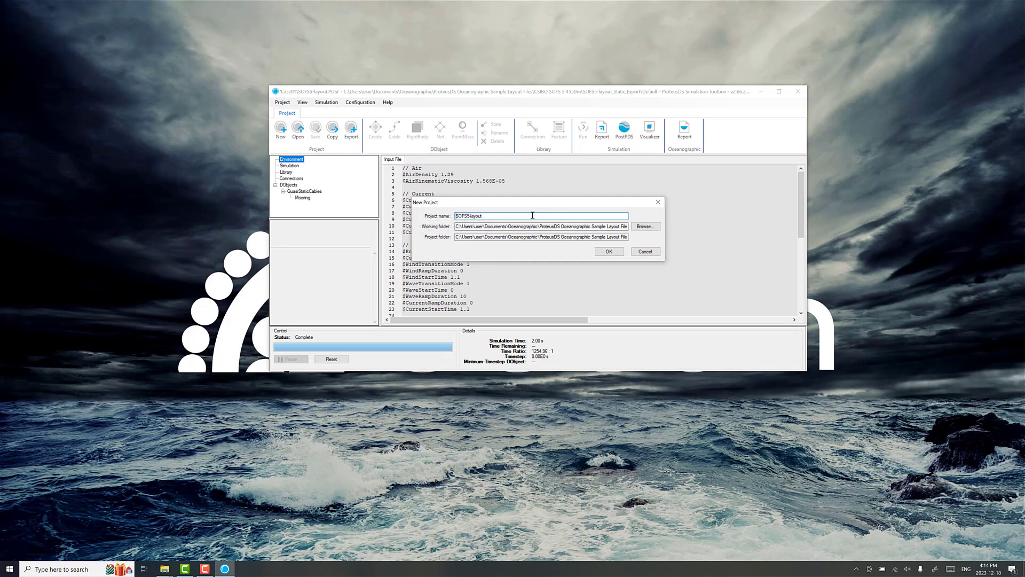
{"action": "left_click_drag", "start_coordinate": [513, 215], "coordinate": [454, 216]}
{"action": "type", "text": "dynamic"}
{"action": "left_click_drag", "start_coordinate": [609, 237], "coordinate": [662, 237]}
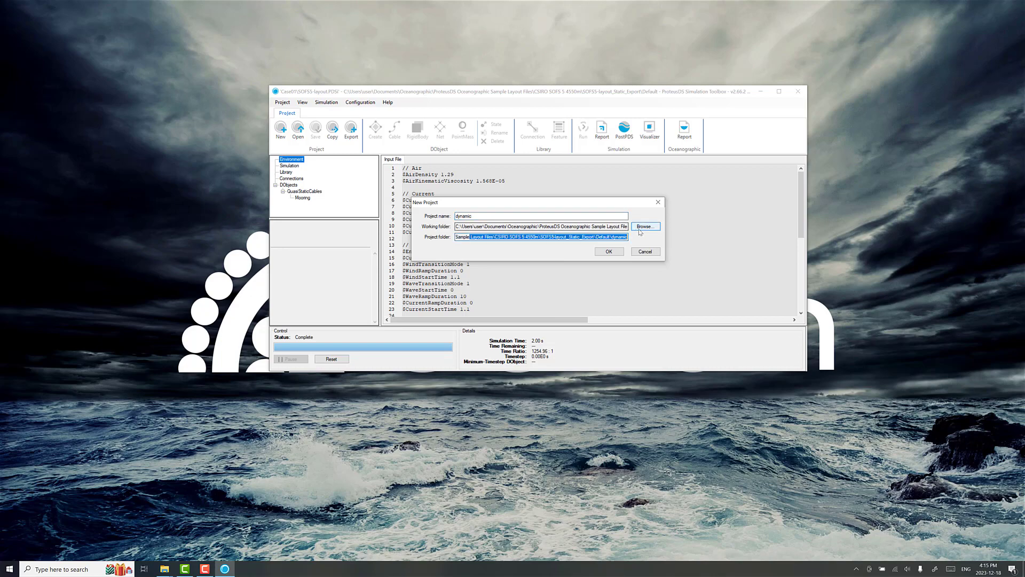
Step: Set the export's working folder to CSIRO SOFS 5 4550m, complete the export and open the resulting project in a new window
{"action": "left_click", "coordinate": [641, 226]}
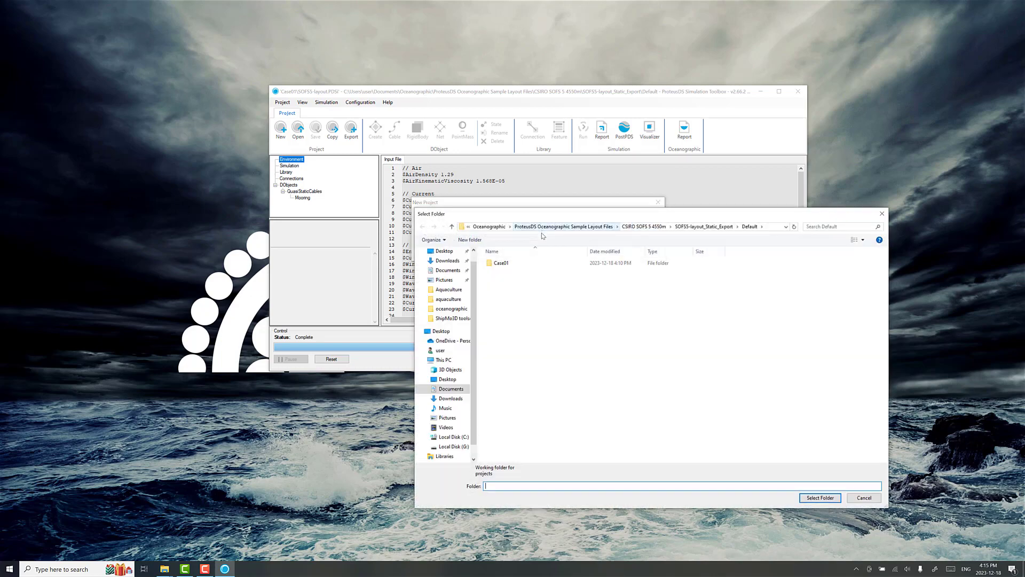
{"action": "left_click", "coordinate": [644, 226]}
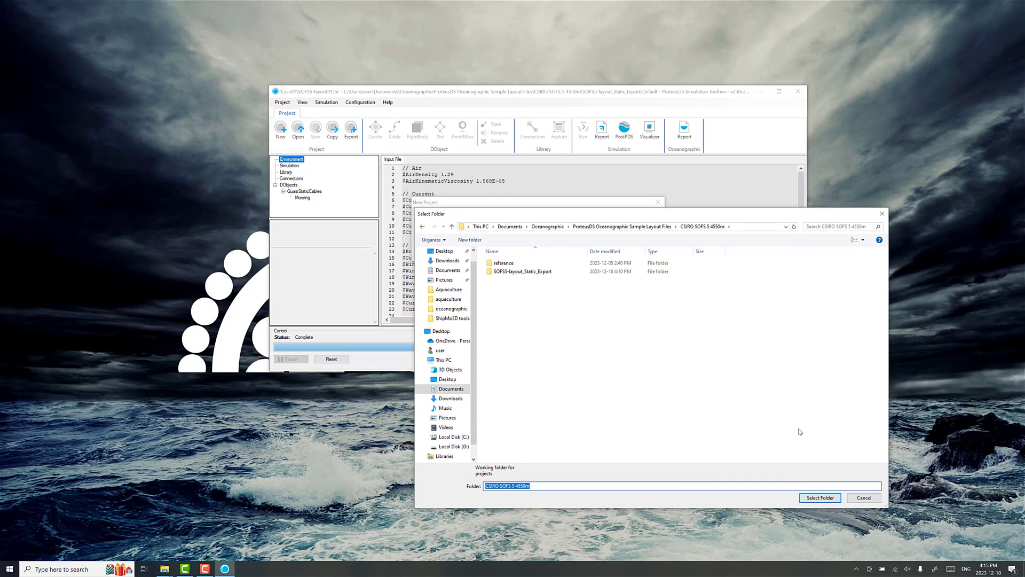
{"action": "left_click", "coordinate": [820, 498]}
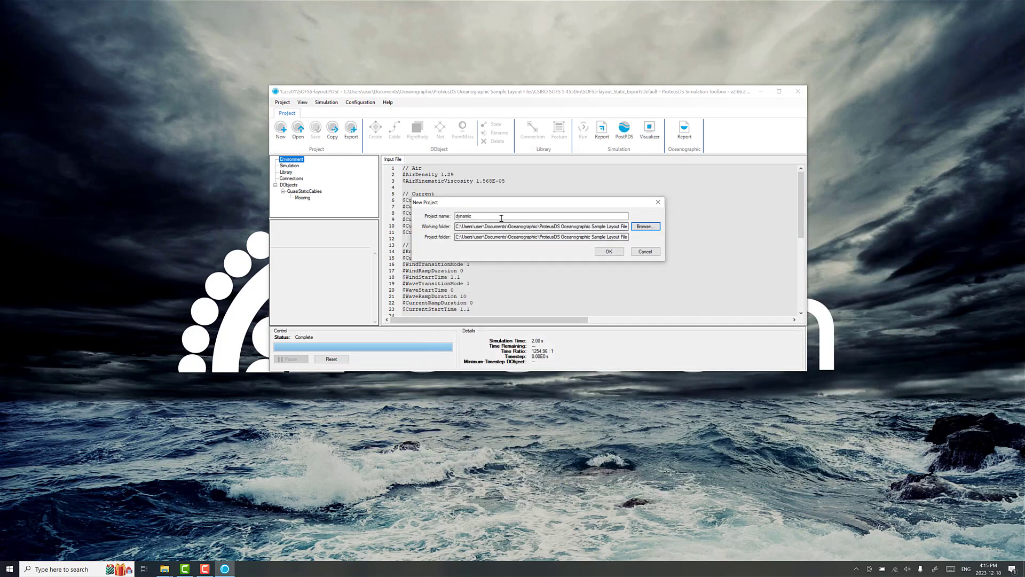
{"action": "left_click", "coordinate": [599, 237]}
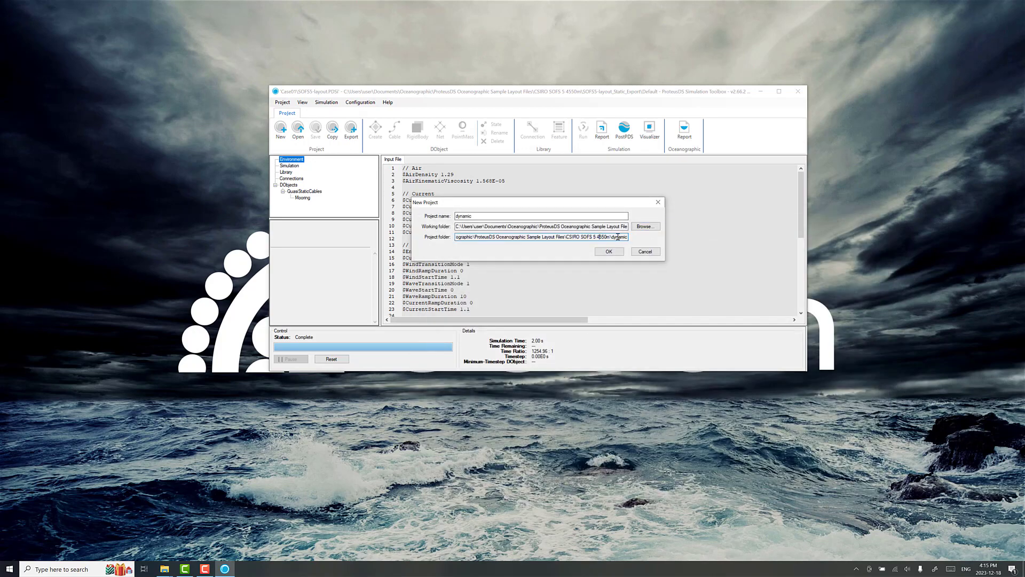
{"action": "left_click", "coordinate": [609, 252]}
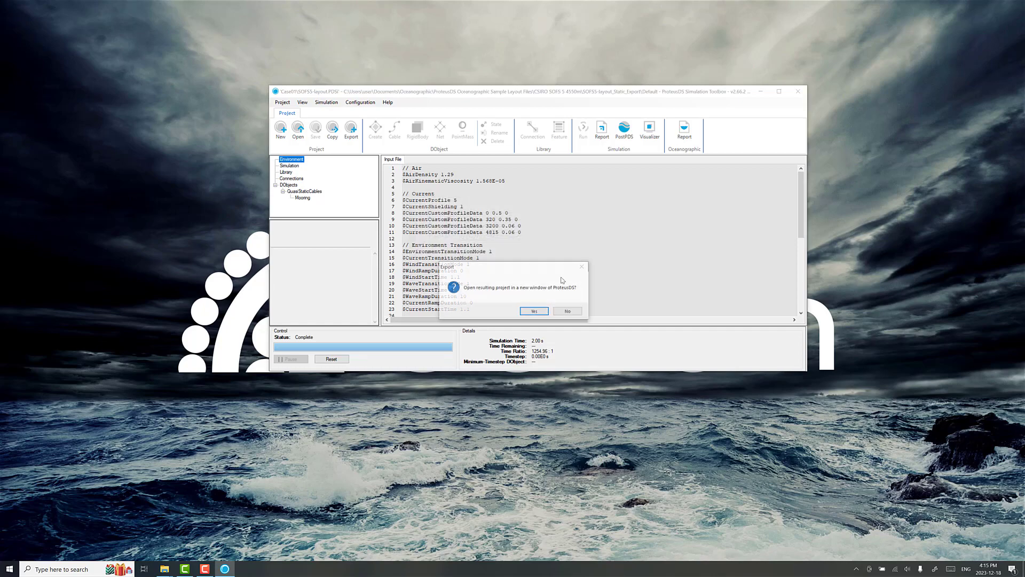
{"action": "left_click", "coordinate": [537, 312]}
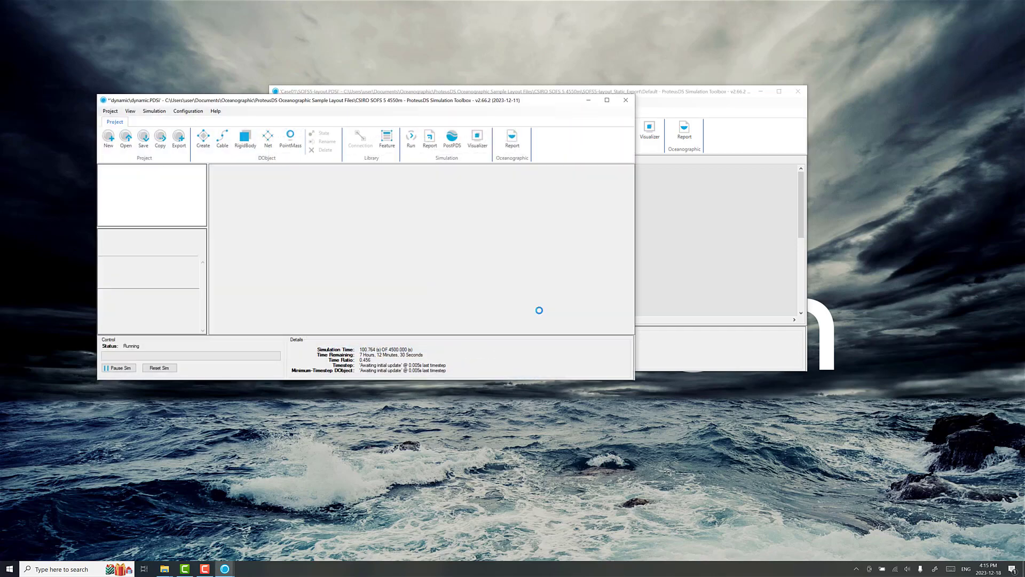
Step: Enlarge the dynamic project's window, close the Case01 static project window, and reposition the remaining window on the desktop
{"action": "left_click_drag", "start_coordinate": [635, 381], "coordinate": [652, 486]}
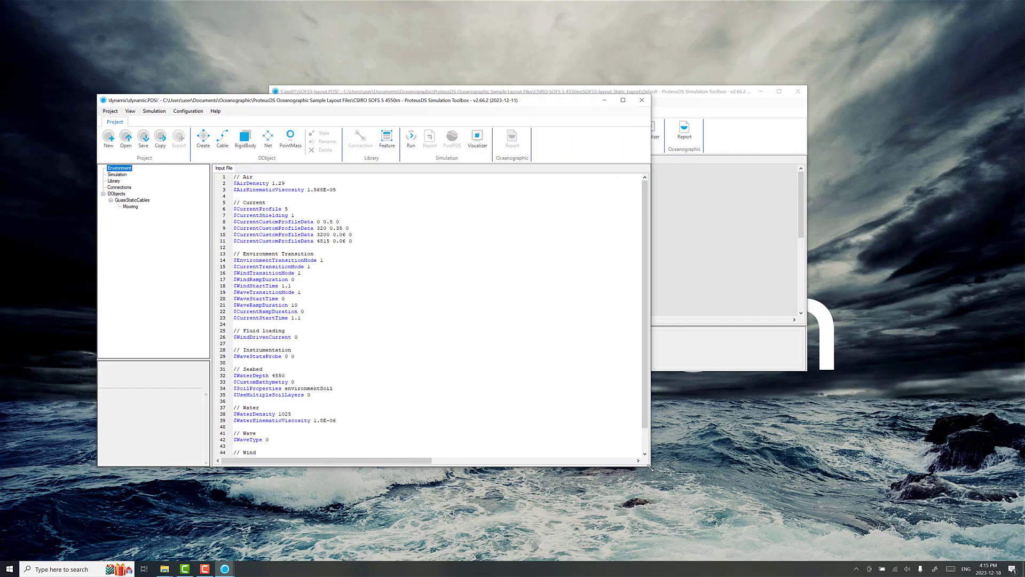
{"action": "left_click", "coordinate": [736, 95]}
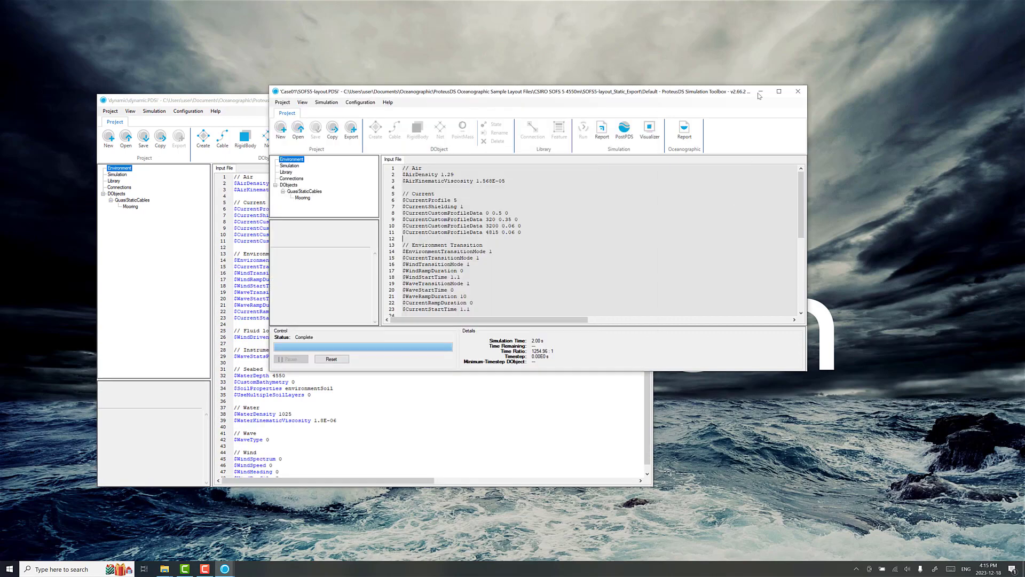
{"action": "left_click", "coordinate": [798, 91]}
{"action": "left_click_drag", "start_coordinate": [441, 101], "coordinate": [491, 53]}
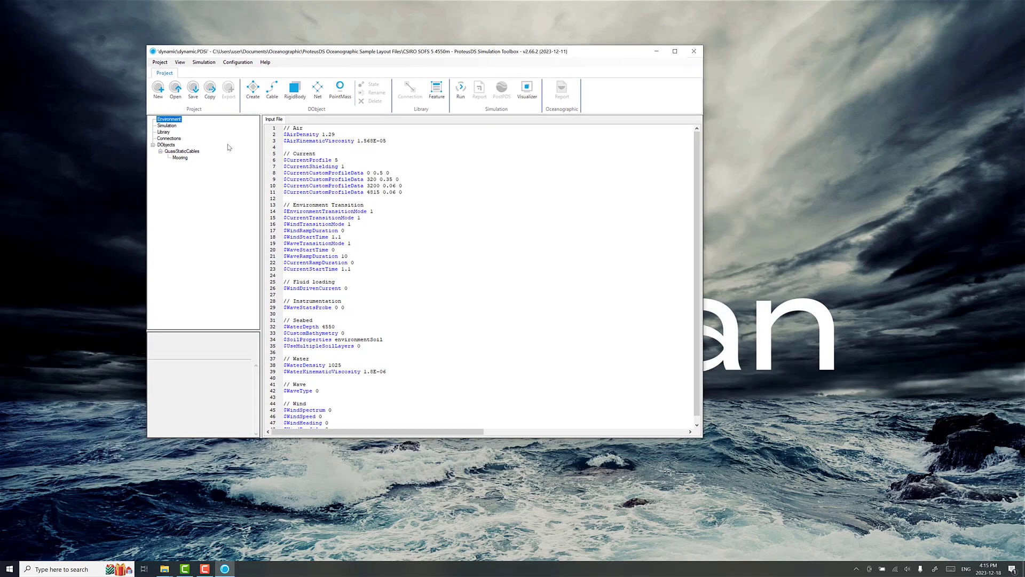
Step: Inspect the exported mooring's initial profile from several angles in the Visualizer, and close the Visualizer
{"action": "left_click", "coordinate": [528, 91]}
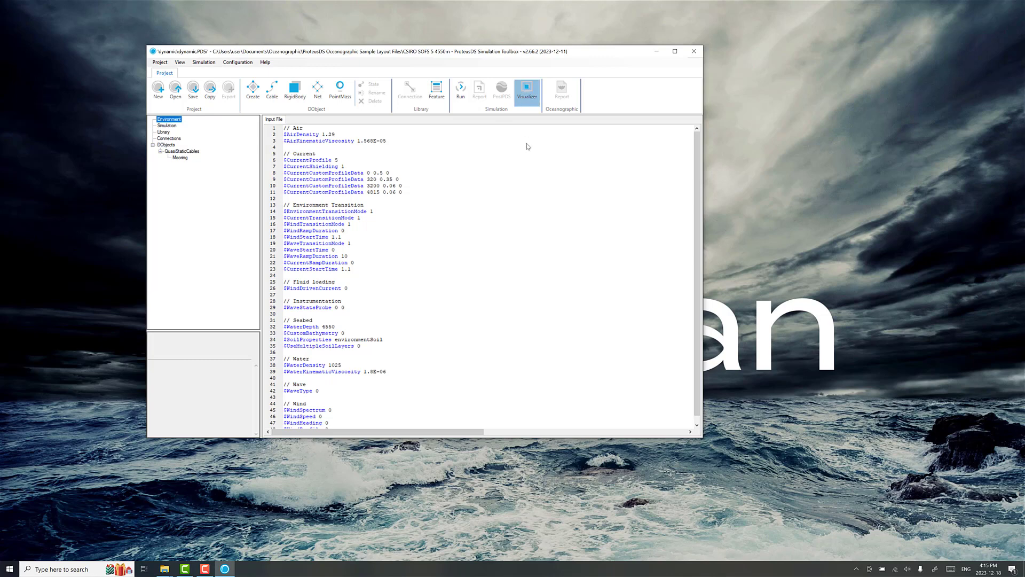
{"action": "left_click_drag", "start_coordinate": [283, 128], "coordinate": [571, 126]}
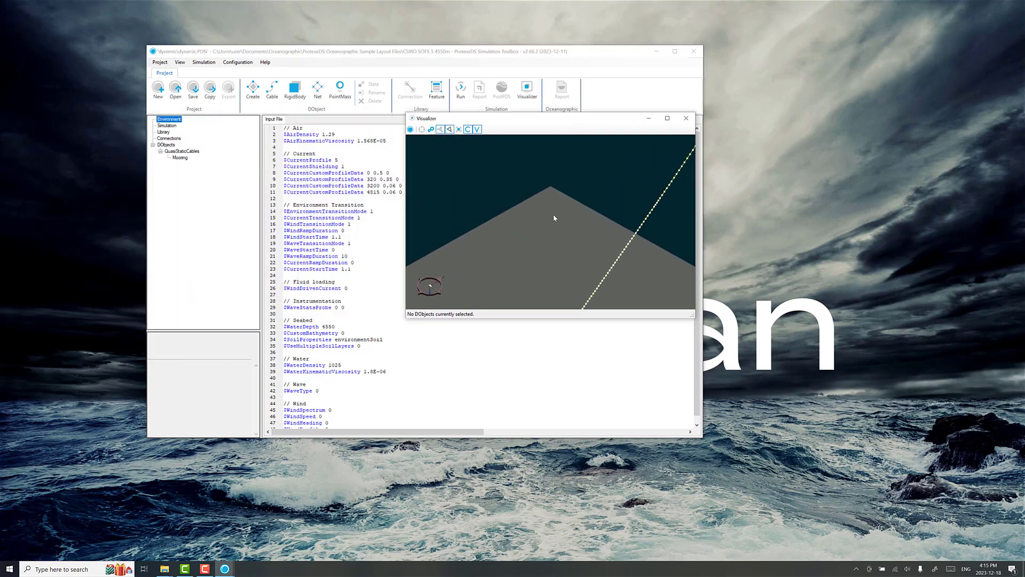
{"action": "left_click_drag", "start_coordinate": [629, 226], "coordinate": [443, 190]}
{"action": "scroll", "coordinate": [637, 203], "scroll_direction": "down", "scroll_amount": 3}
{"action": "left_click_drag", "start_coordinate": [620, 265], "coordinate": [340, 206]}
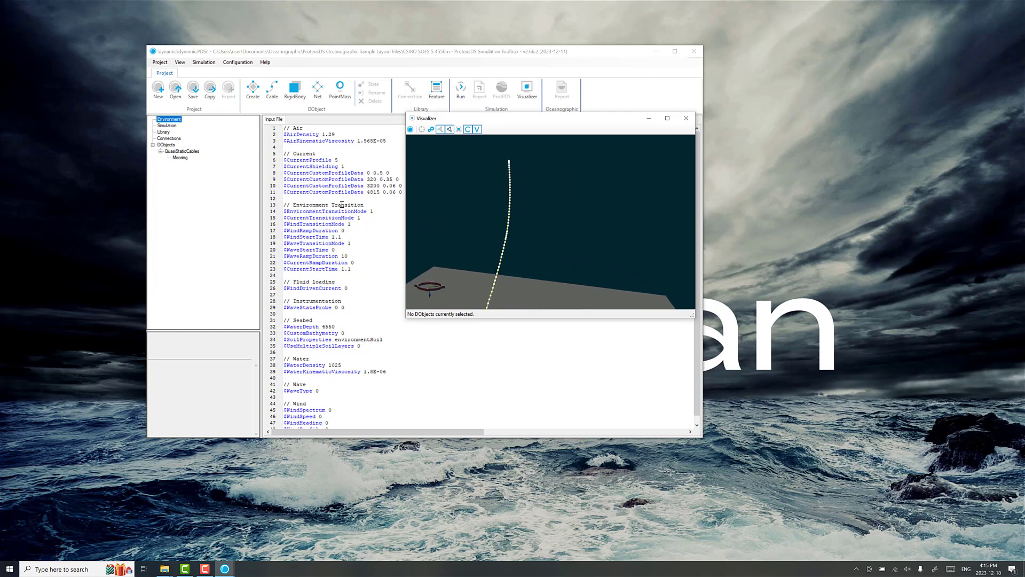
{"action": "left_click_drag", "start_coordinate": [614, 229], "coordinate": [573, 262]}
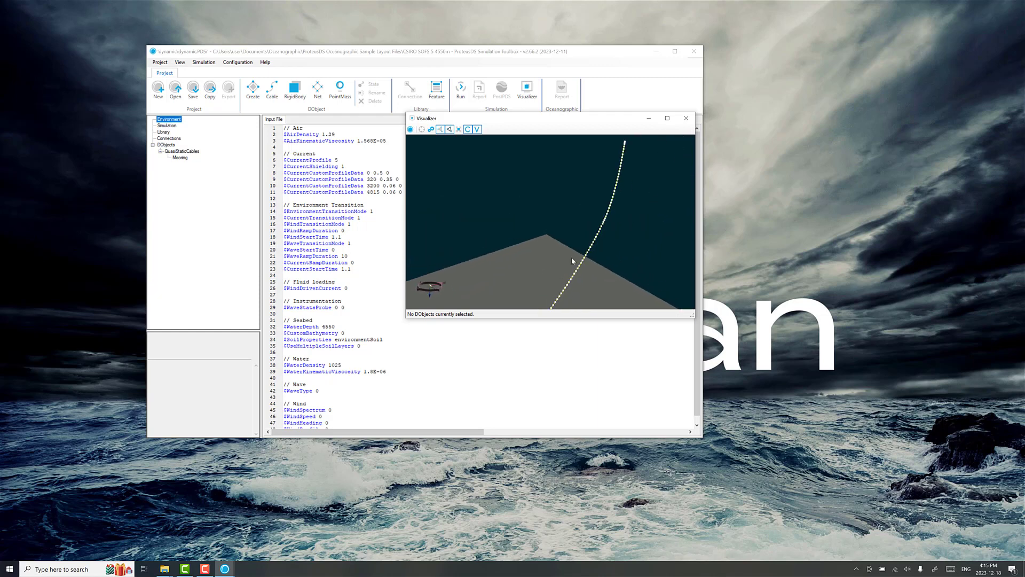
{"action": "left_click", "coordinate": [686, 118]}
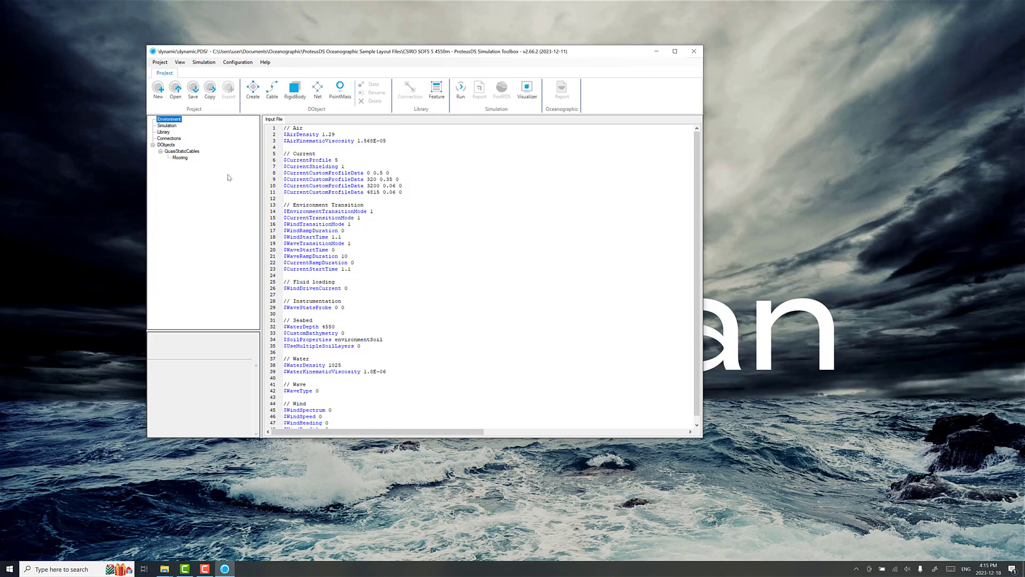
Step: Convert the Mooring DObject from type QuasiStaticCable to Cable
{"action": "left_click", "coordinate": [181, 158]}
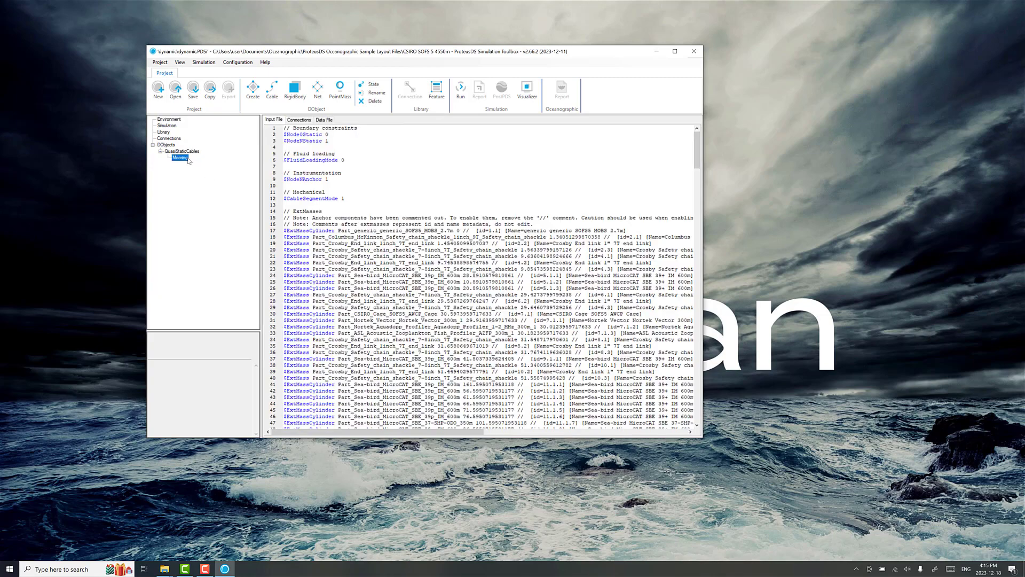
{"action": "left_click", "coordinate": [238, 62]}
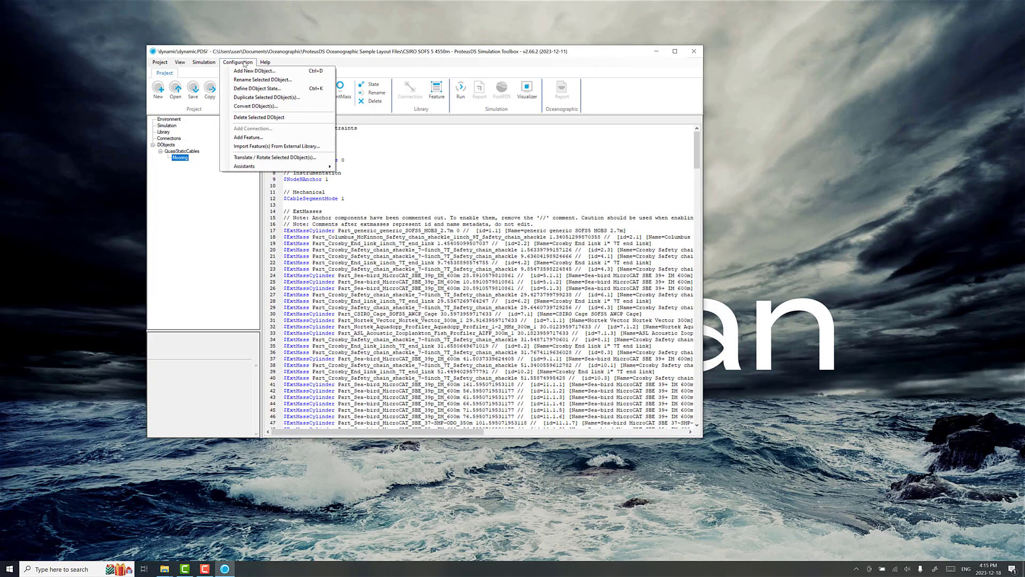
{"action": "left_click", "coordinate": [256, 106]}
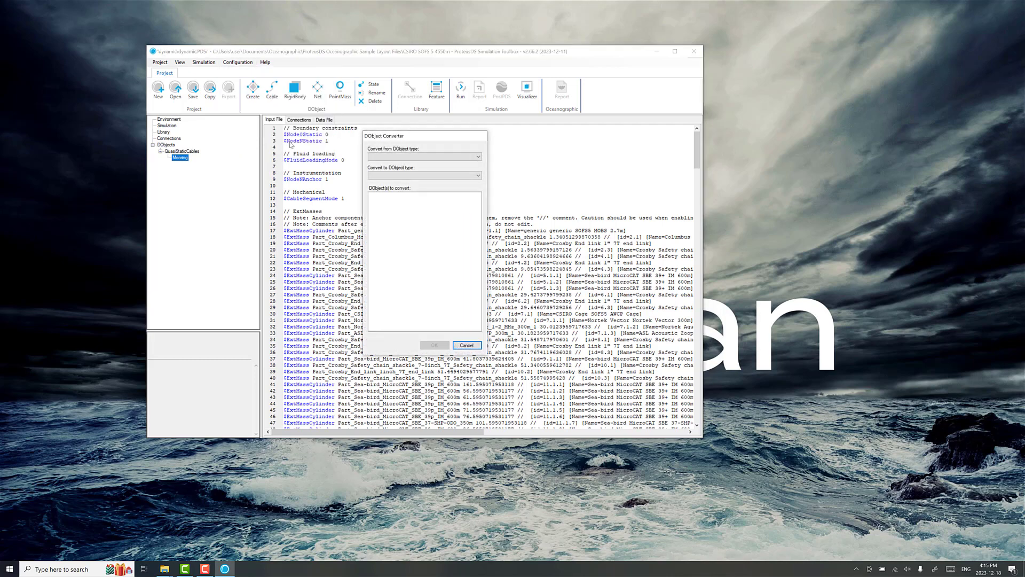
{"action": "left_click", "coordinate": [404, 157]}
{"action": "left_click", "coordinate": [386, 167]}
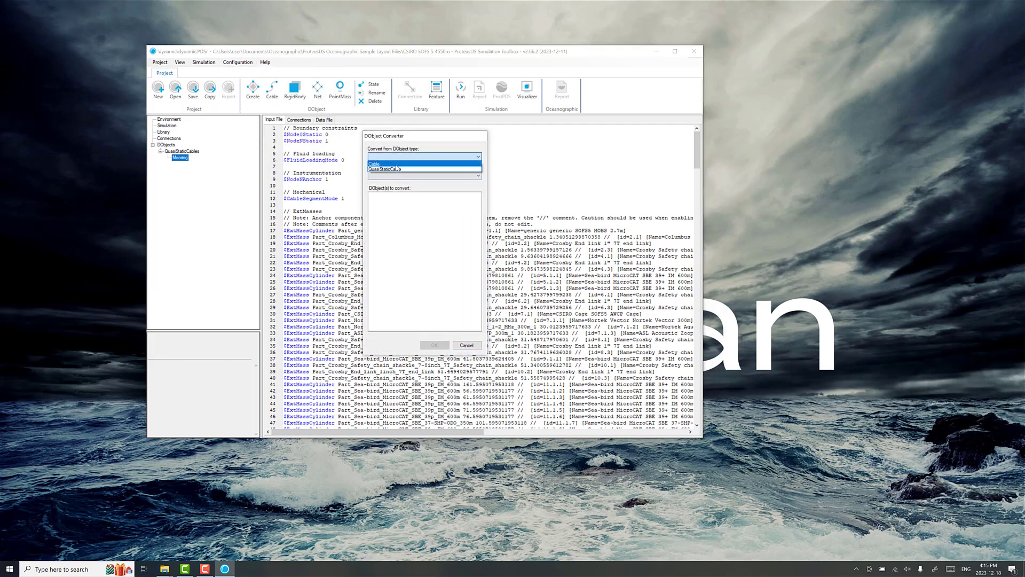
{"action": "left_click", "coordinate": [371, 196]}
{"action": "left_click", "coordinate": [371, 196]}
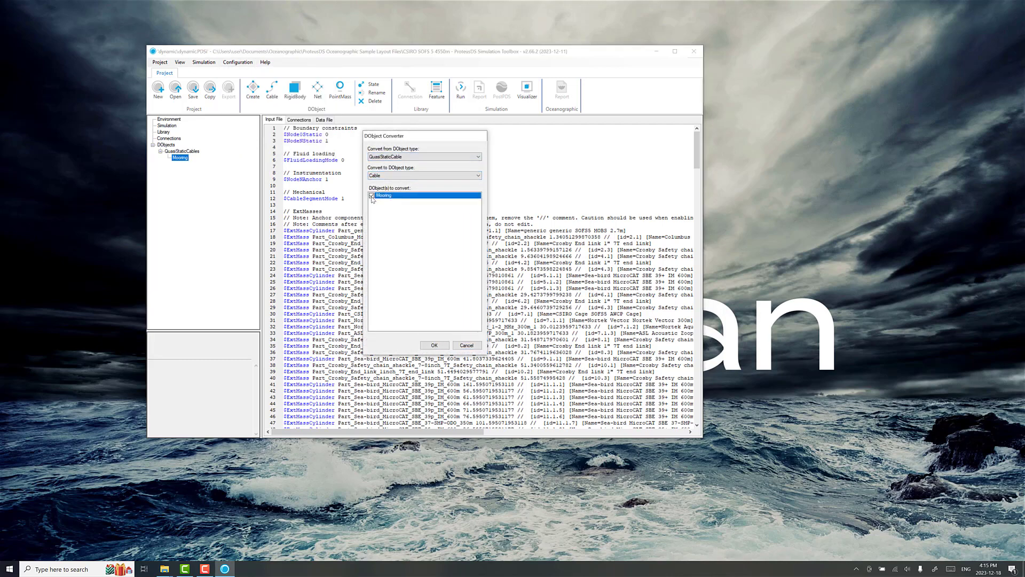
{"action": "left_click", "coordinate": [434, 345]}
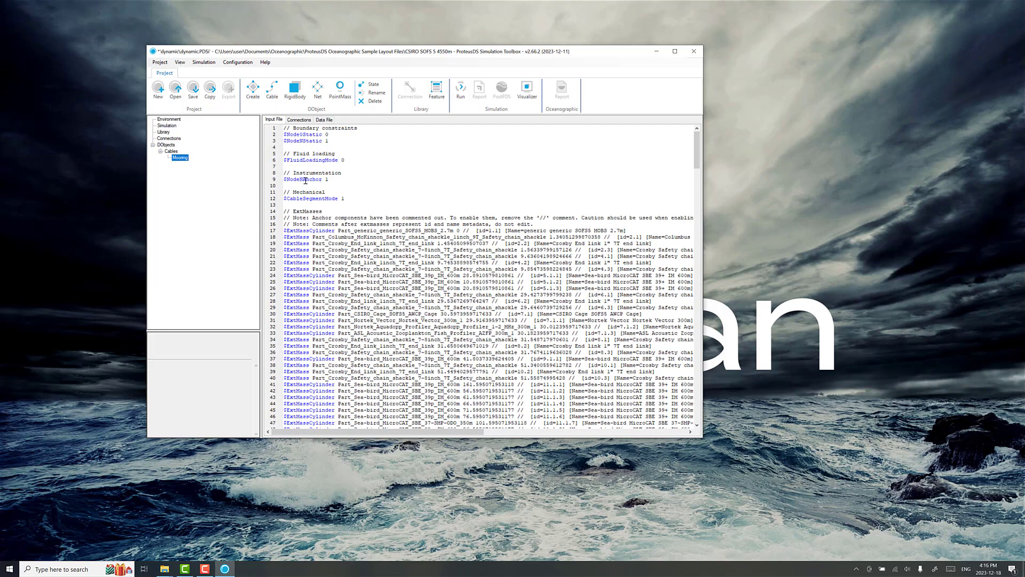
Step: Set EndTime to 200 in the Simulation input file
{"action": "left_click", "coordinate": [172, 126]}
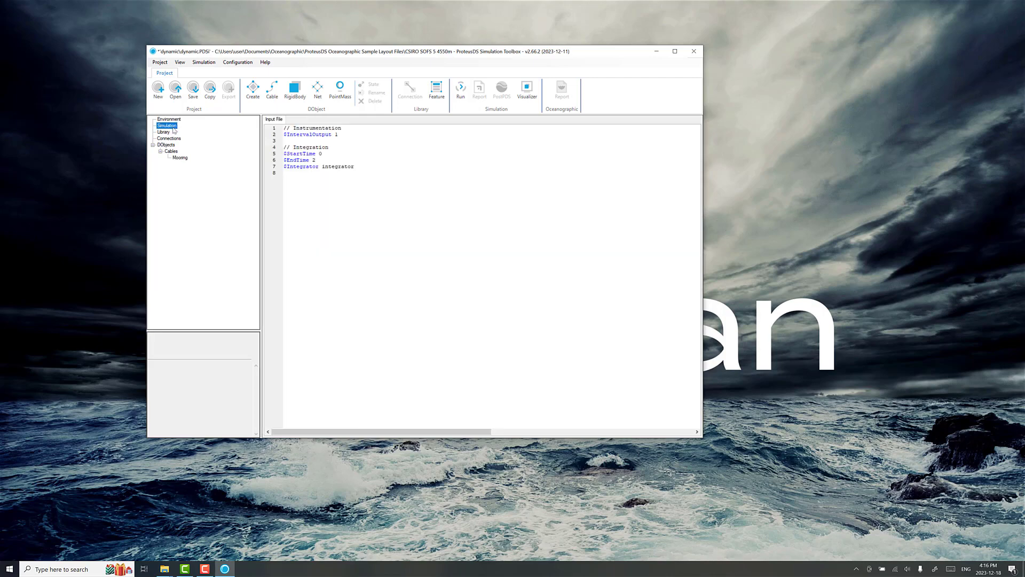
{"action": "double_click", "coordinate": [314, 161]}
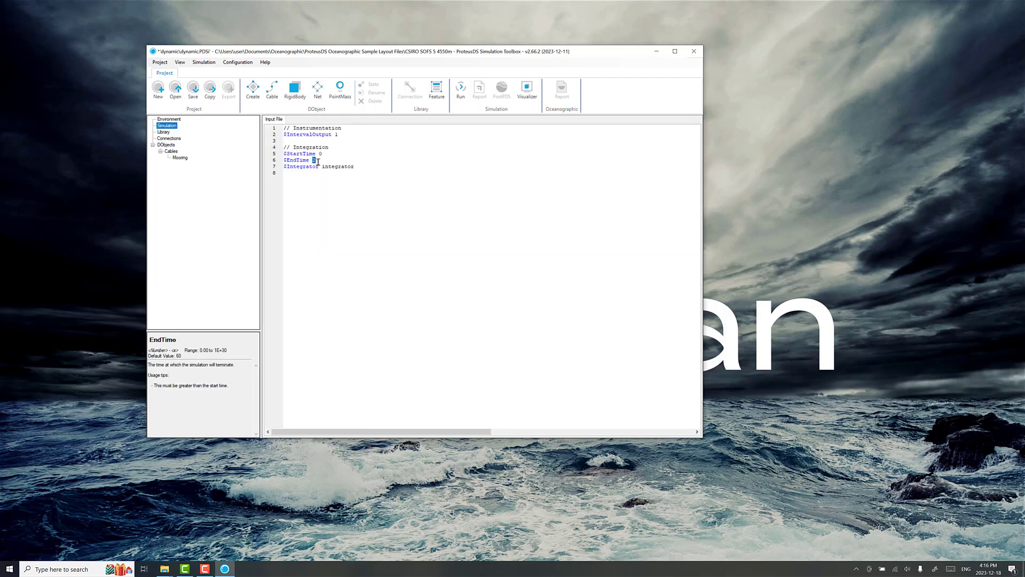
{"action": "type", "text": "200"}
Step: Set IntervalOutput to 0.1 in the Simulation input file
{"action": "key", "text": "Up"}
{"action": "key", "text": "Up"}
{"action": "key", "text": "Up"}
{"action": "key", "text": "Up"}
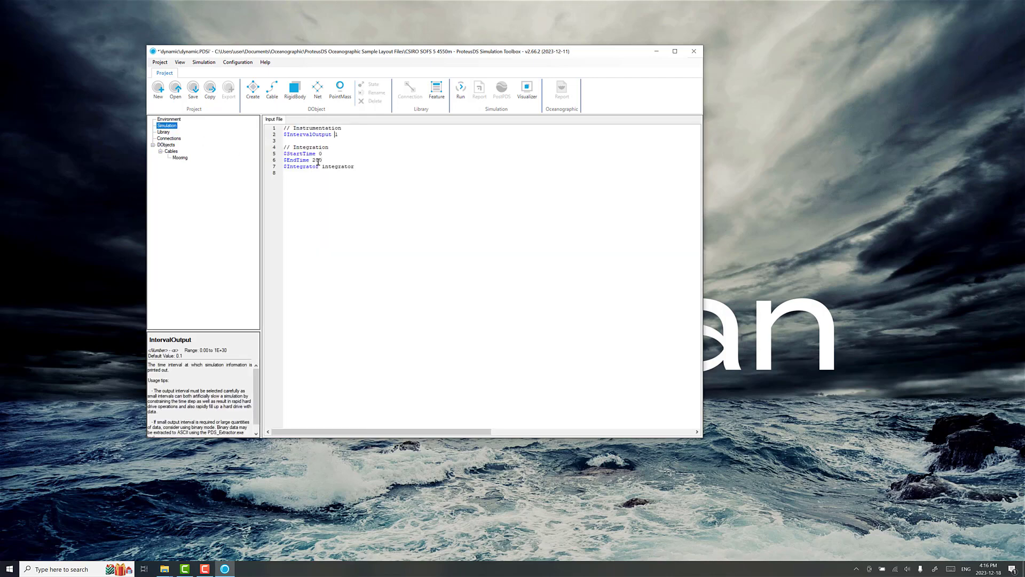
{"action": "type", "text": "00"}
{"action": "key", "text": "BackSpace"}
{"action": "type", "text": "."}
{"action": "key", "text": "Down"}
{"action": "key", "text": "Down"}
{"action": "key", "text": "Down"}
{"action": "key", "text": "Down"}
{"action": "key", "text": "Down"}
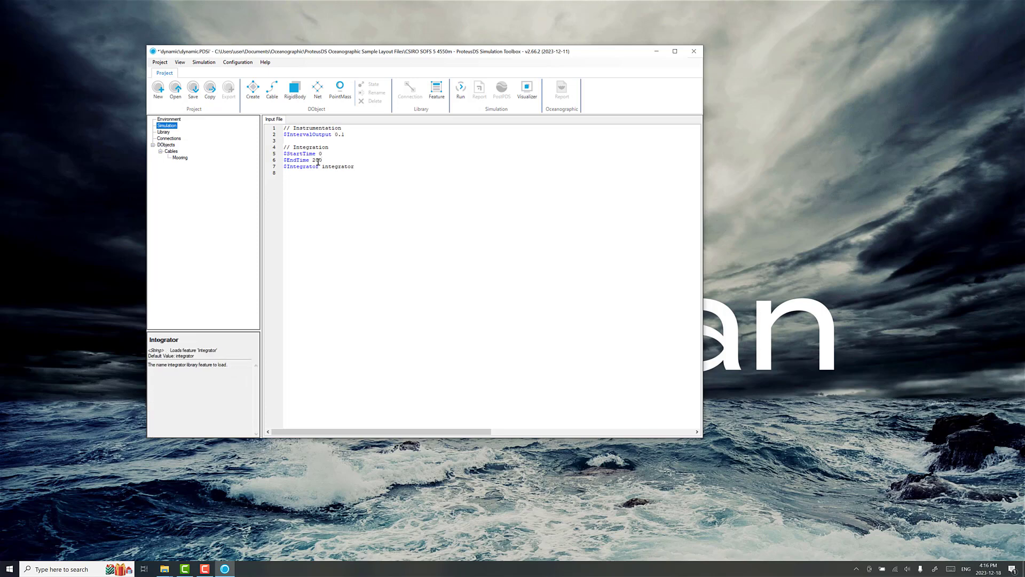
{"action": "left_click", "coordinate": [333, 162]}
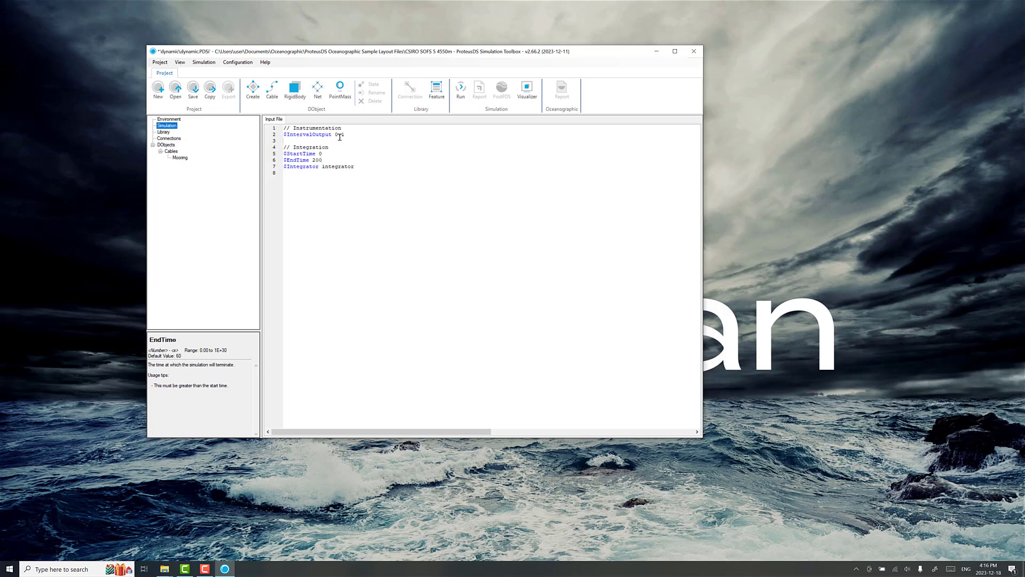
Step: Set WaveType to 8 (JONSWAP) in the Environment input file and add the wave properties that this type requires
{"action": "left_click", "coordinate": [170, 120]}
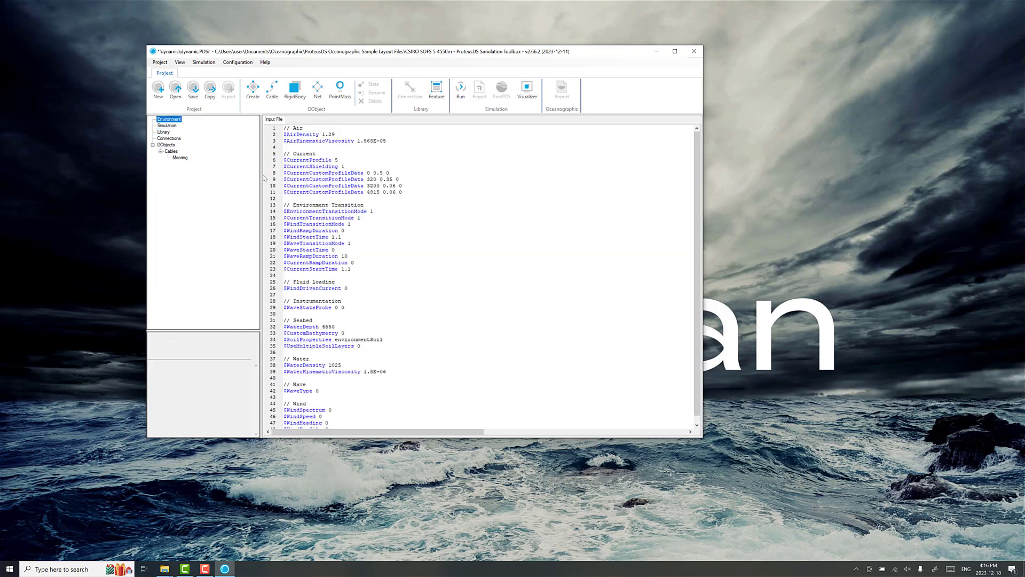
{"action": "scroll", "coordinate": [368, 315], "scroll_direction": "down", "scroll_amount": 1}
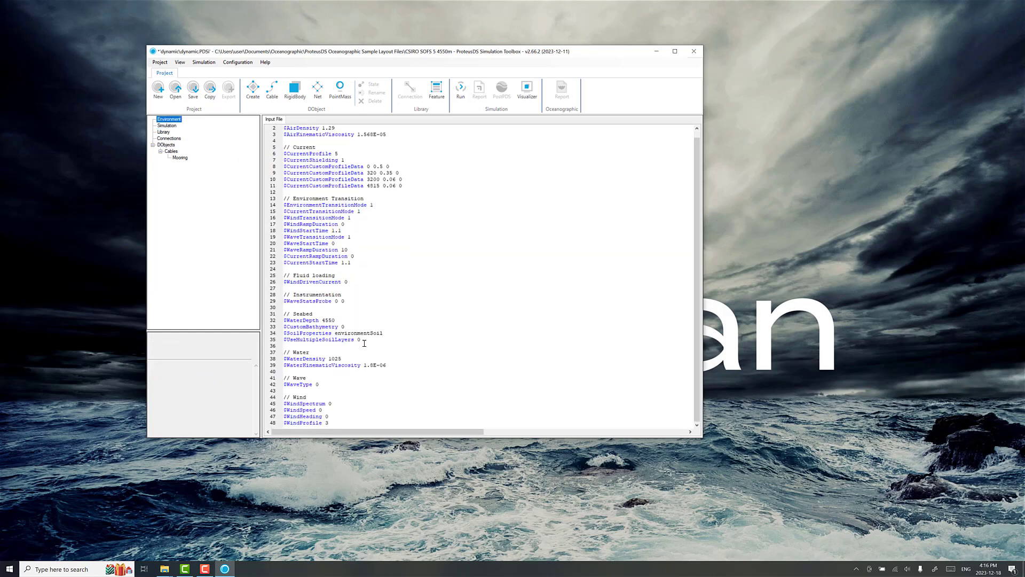
{"action": "left_click", "coordinate": [328, 385]}
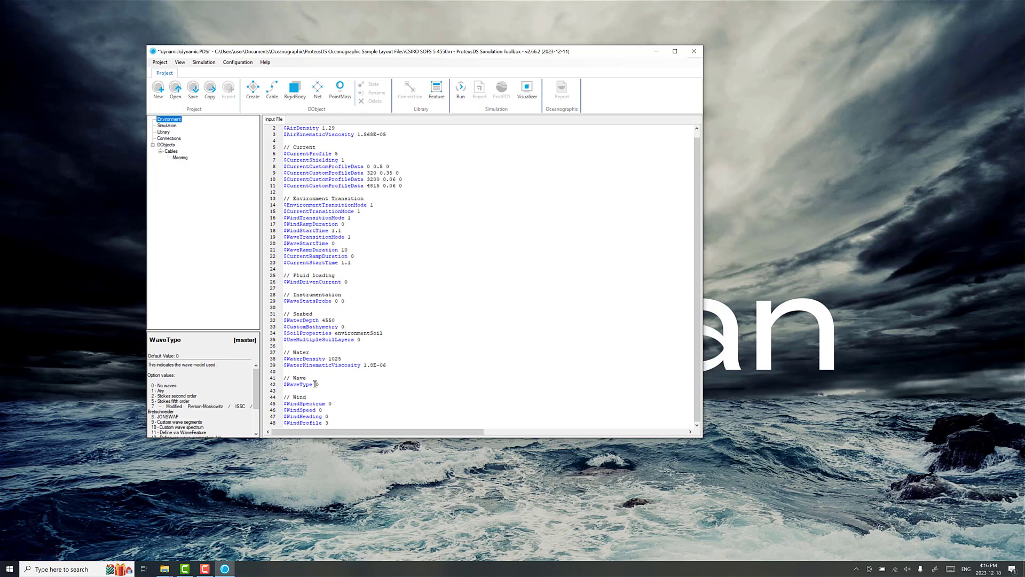
{"action": "double_click", "coordinate": [317, 384]}
{"action": "type", "text": "8"}
{"action": "right_click", "coordinate": [320, 385]}
{"action": "left_click", "coordinate": [343, 407]}
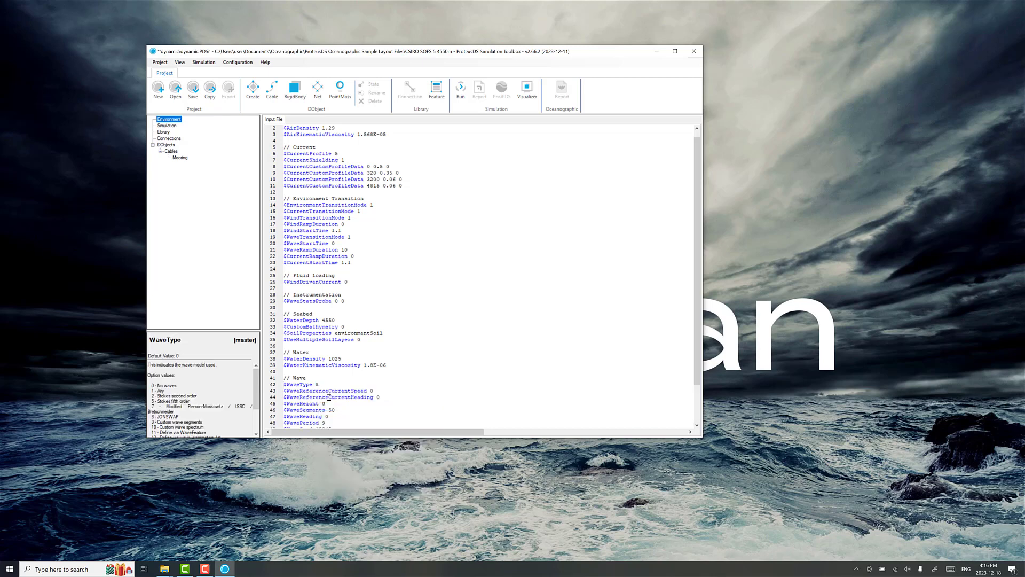
Step: Set WaveHeight to 9 and WavePeriod to 13 in the Environment input file, and save the project
{"action": "left_click", "coordinate": [327, 359]}
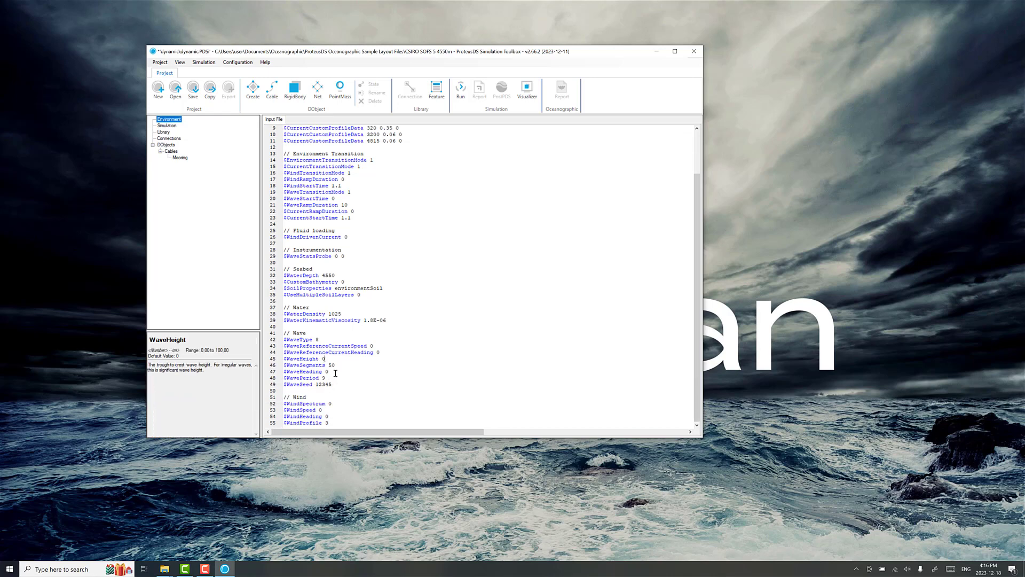
{"action": "key", "text": "BackSpace"}
{"action": "type", "text": "5"}
{"action": "double_click", "coordinate": [324, 378]}
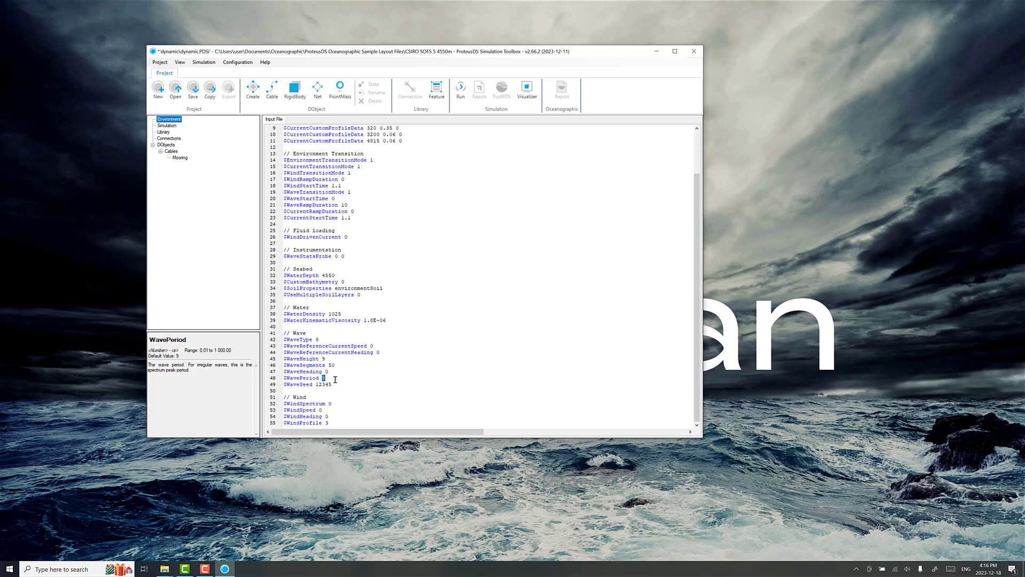
{"action": "type", "text": "13"}
{"action": "scroll", "coordinate": [338, 377], "scroll_direction": "up", "scroll_amount": 3}
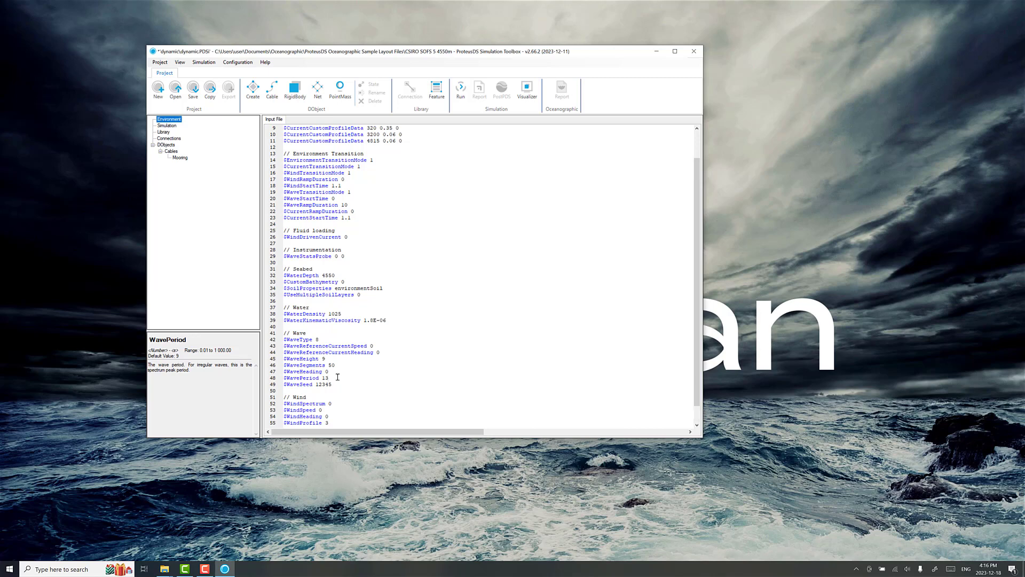
{"action": "left_click", "coordinate": [193, 94]}
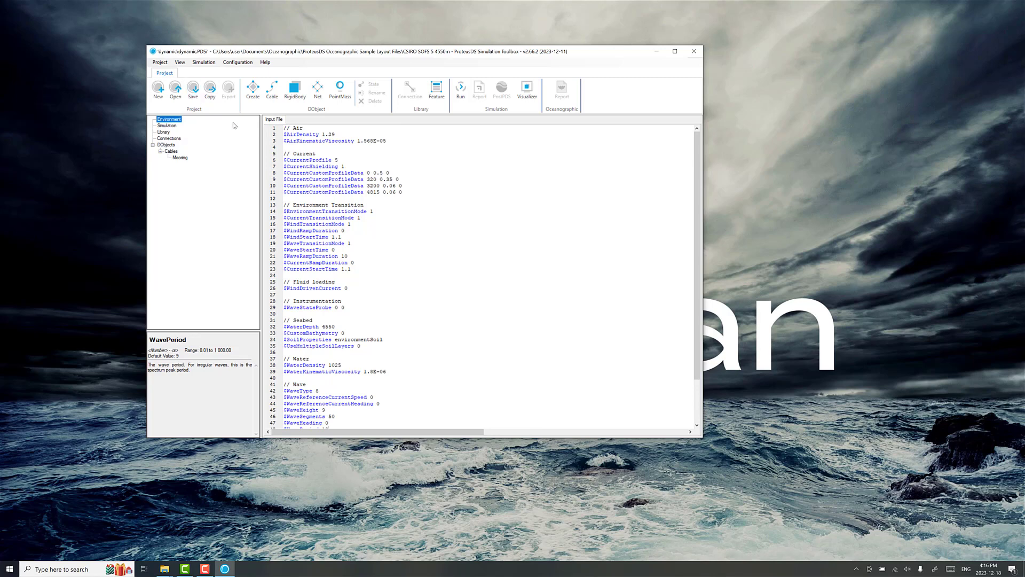
Step: Run the dynamic simulation and load its results in PostPDS with a start time of 150 s
{"action": "left_click", "coordinate": [461, 91]}
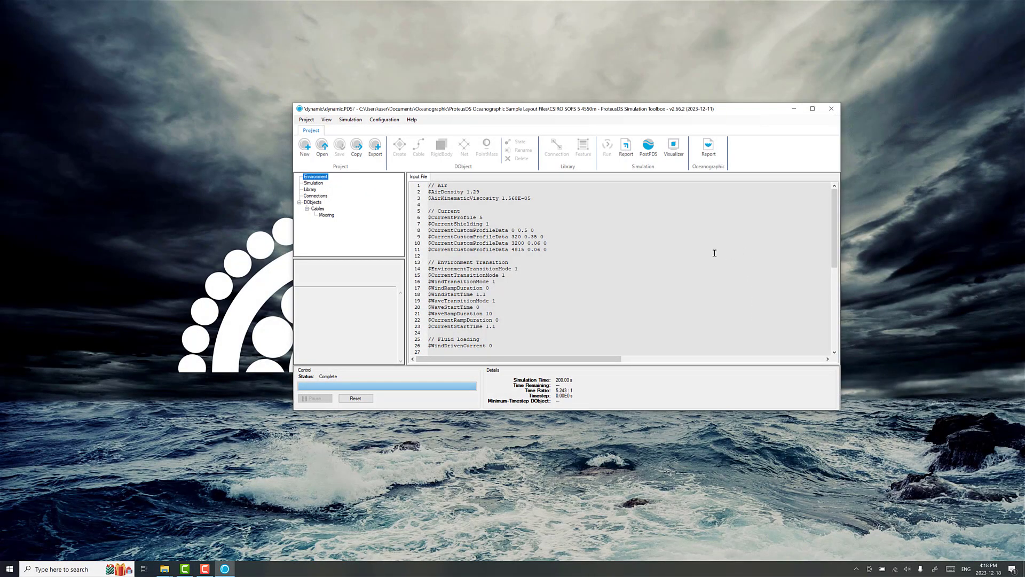
{"action": "left_click", "coordinate": [652, 154]}
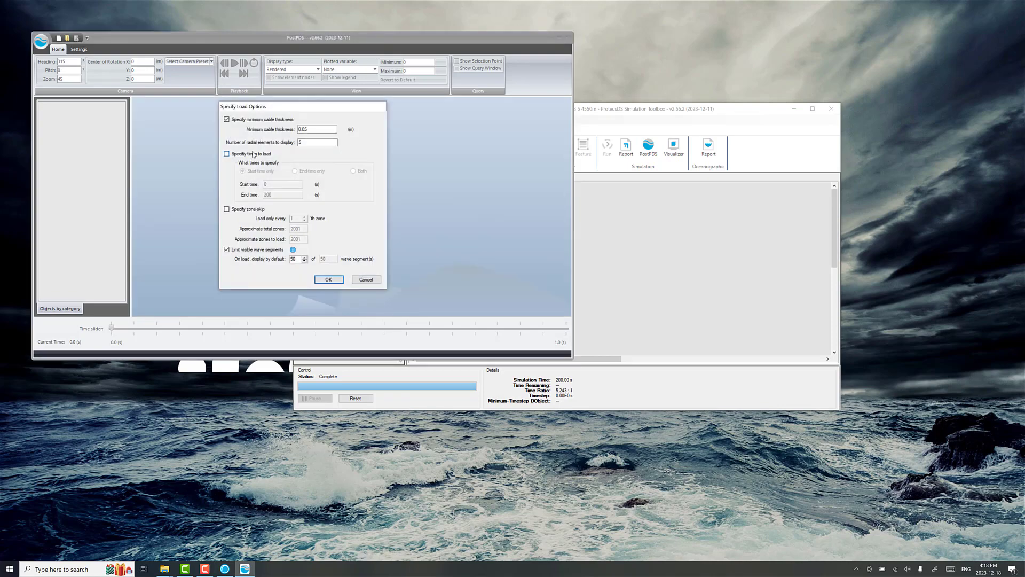
{"action": "left_click", "coordinate": [254, 154]}
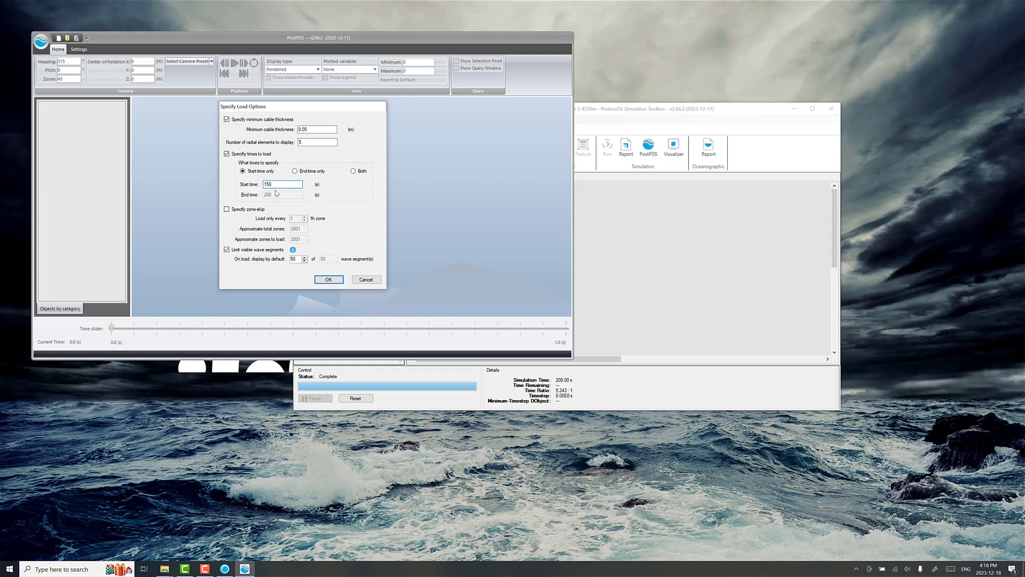
{"action": "left_click", "coordinate": [325, 278]}
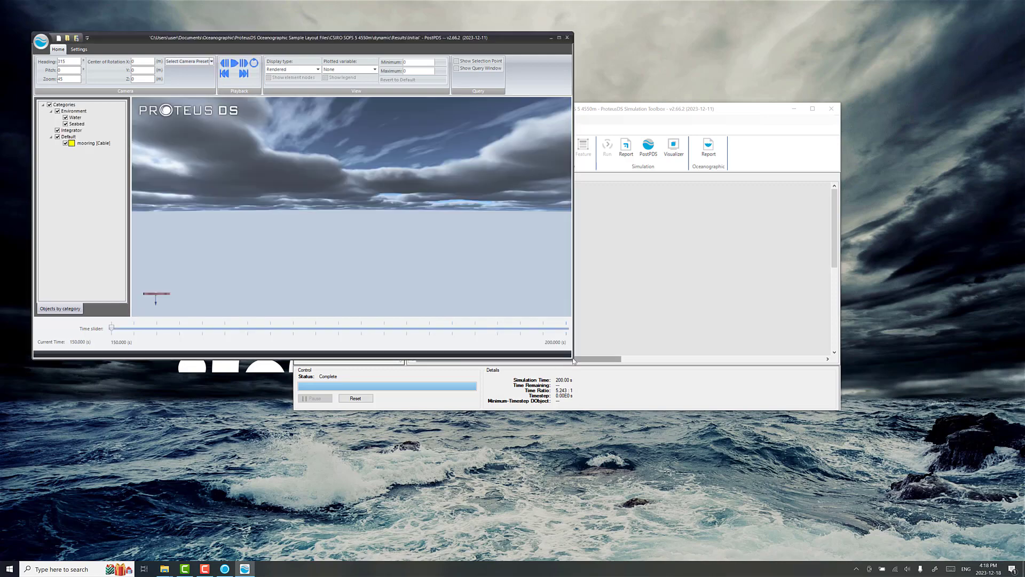
Step: Enlarge the PostPDS window and switch the display type to Engineering to show the whole mooring line
{"action": "left_click_drag", "start_coordinate": [575, 363], "coordinate": [844, 528]}
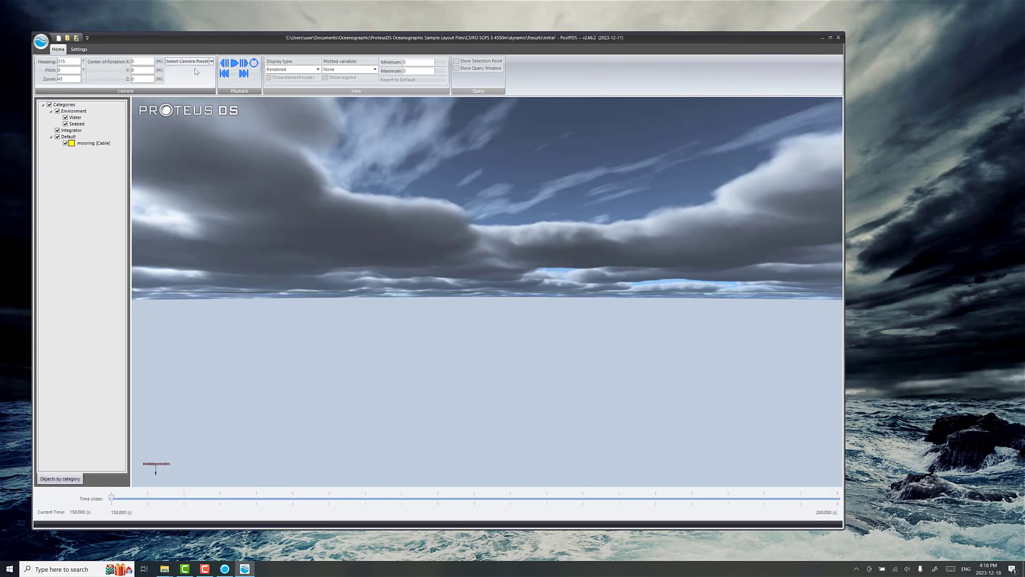
{"action": "left_click", "coordinate": [290, 68]}
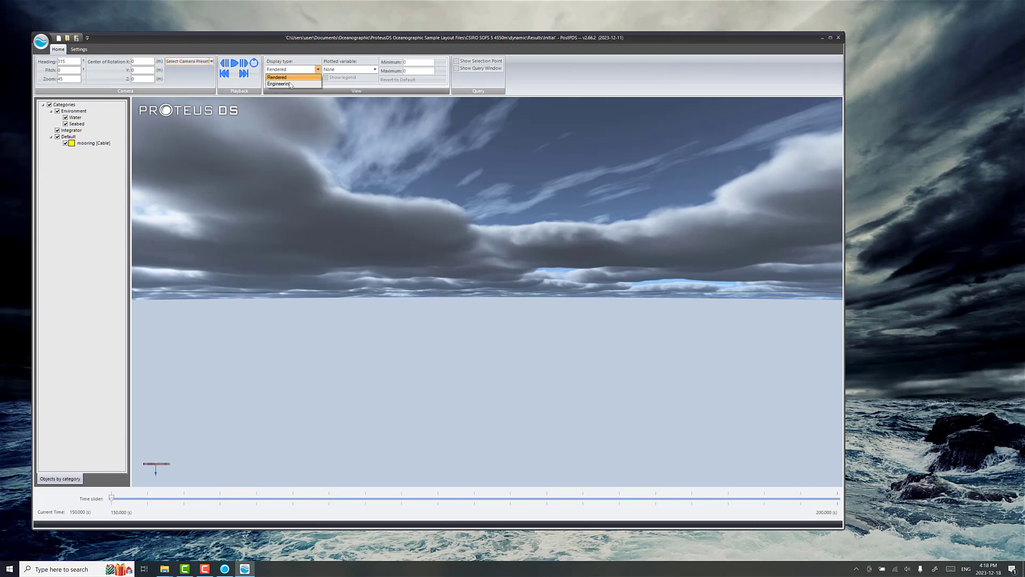
{"action": "left_click", "coordinate": [291, 84]}
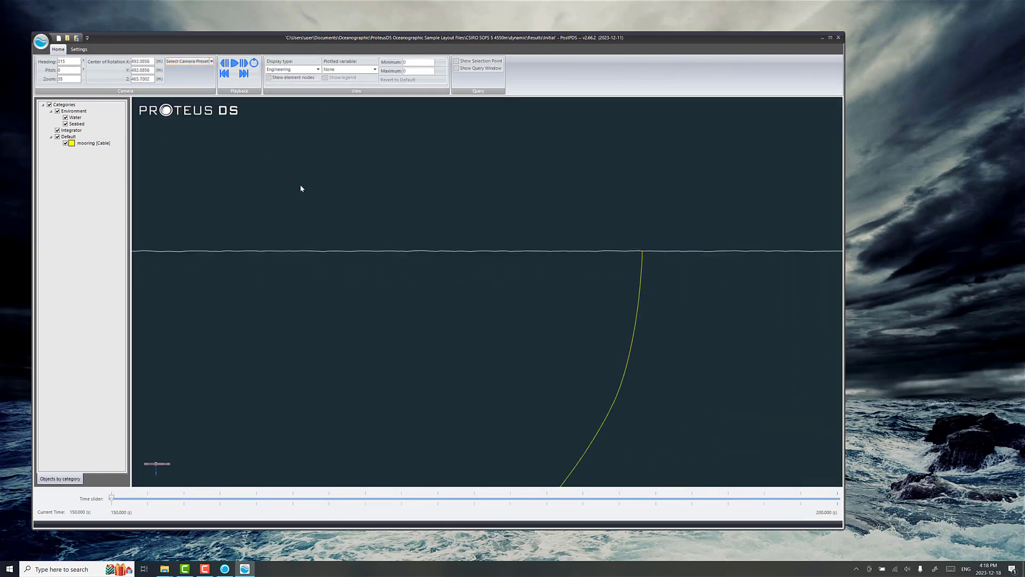
{"action": "scroll", "coordinate": [359, 247], "scroll_direction": "up", "scroll_amount": 1}
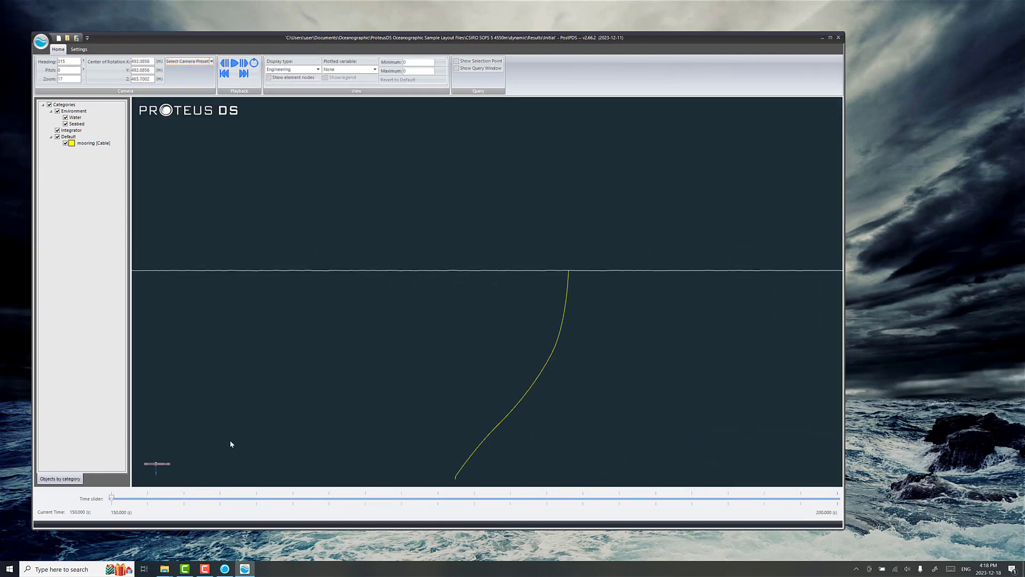
Step: Move the results time to about 190 s and examine the mooring's full profile from surface to seabed
{"action": "left_click_drag", "start_coordinate": [112, 498], "coordinate": [696, 453]}
{"action": "left_click_drag", "start_coordinate": [562, 276], "coordinate": [537, 238]}
{"action": "scroll", "coordinate": [536, 265], "scroll_direction": "up", "scroll_amount": 10}
{"action": "left_click_drag", "start_coordinate": [539, 292], "coordinate": [556, 49]}
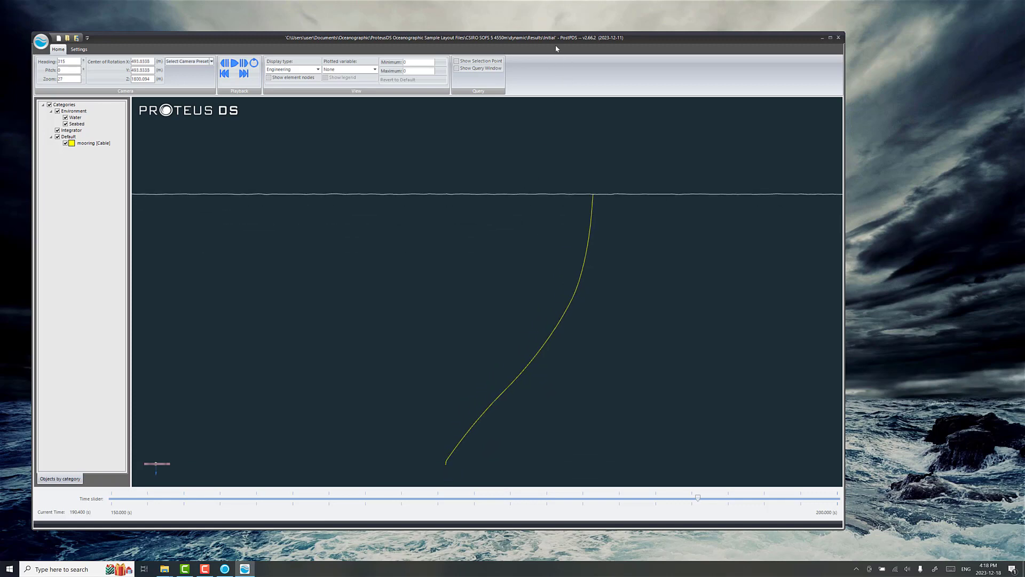
{"action": "scroll", "coordinate": [550, 250], "scroll_direction": "up", "scroll_amount": 2}
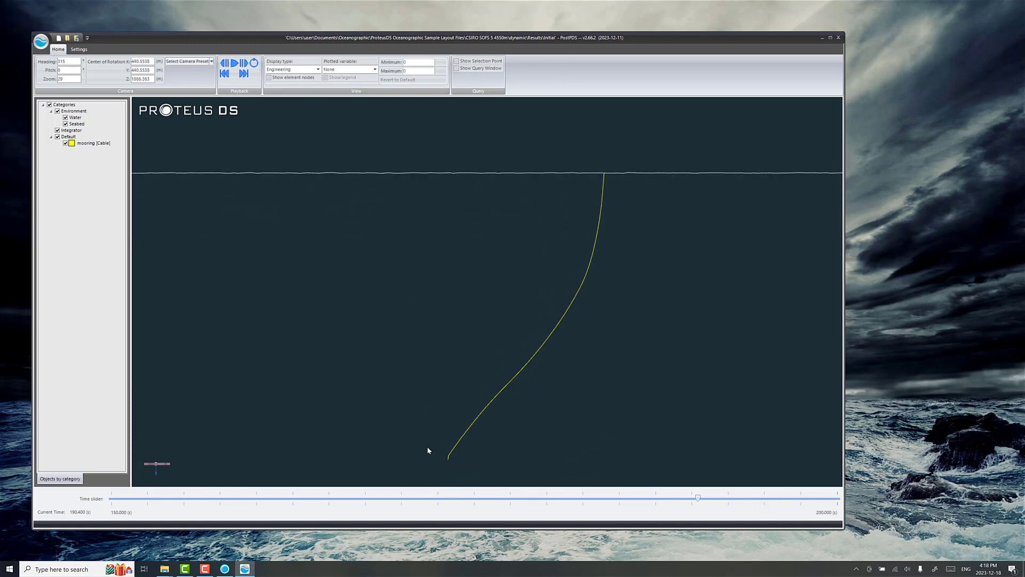
Step: Plot Tension along the mooring with its legend shown, and move the results time to about 178.5 s
{"action": "left_click", "coordinate": [374, 70]}
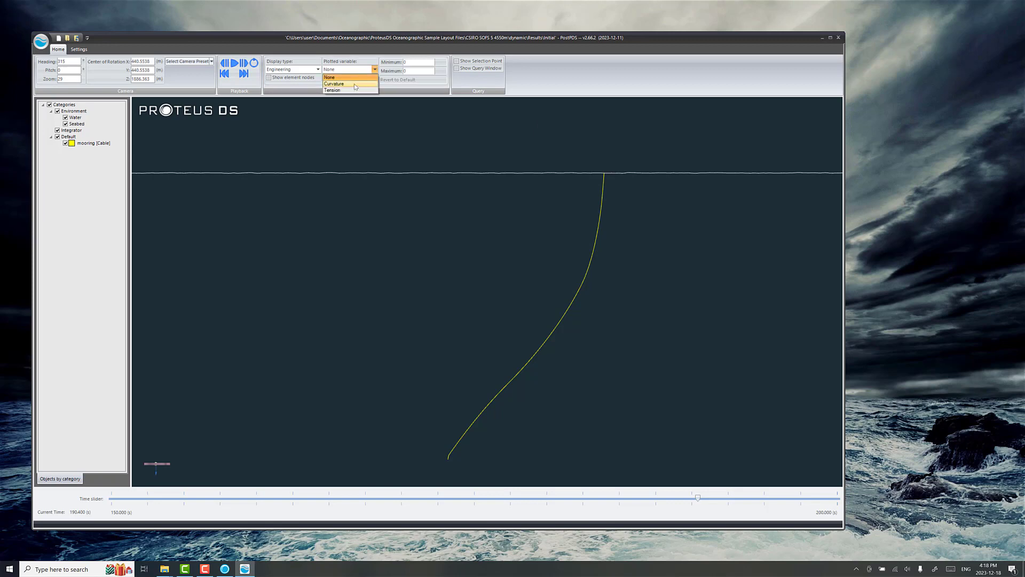
{"action": "left_click", "coordinate": [353, 84]}
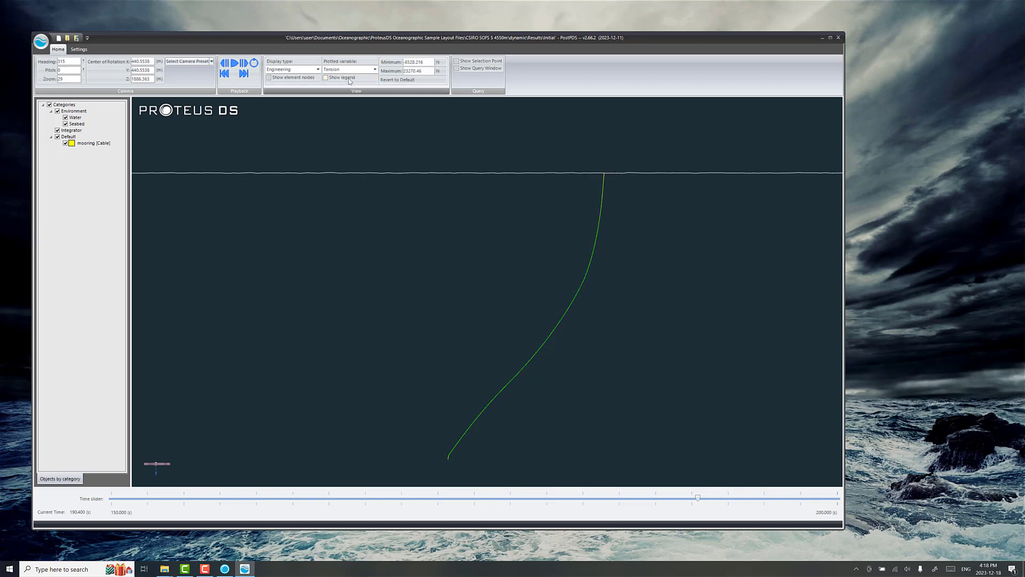
{"action": "left_click", "coordinate": [350, 80]}
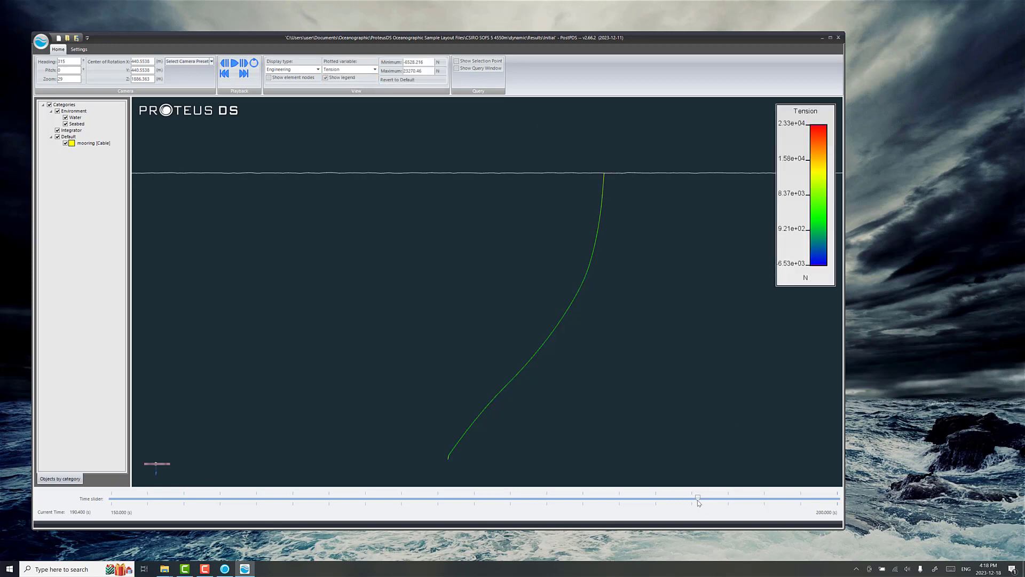
{"action": "left_click_drag", "start_coordinate": [698, 502], "coordinate": [526, 449]}
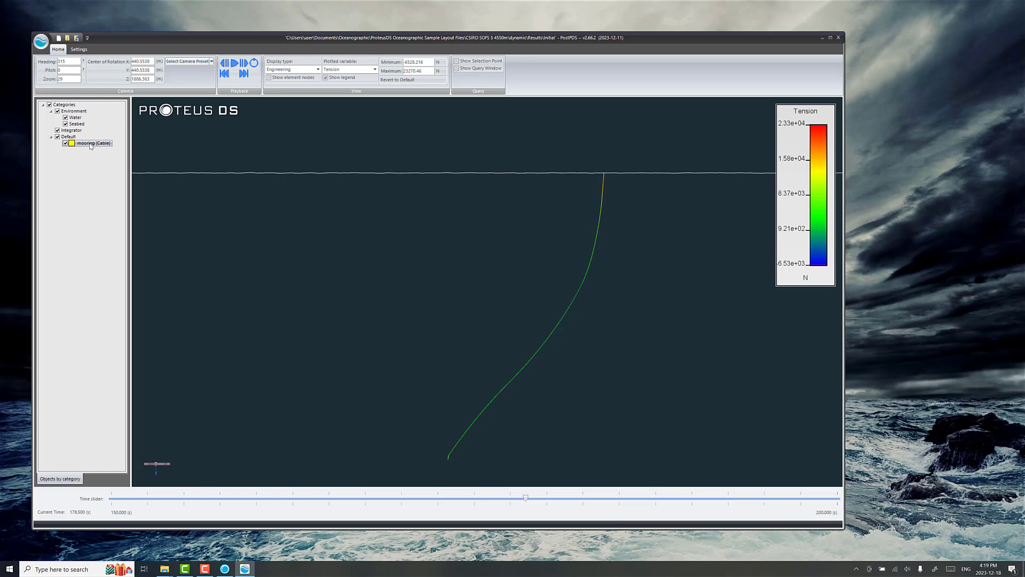
Step: Switch the view mode to Perspective and centre the camera on the mooring cable's surface buoy
{"action": "left_click", "coordinate": [79, 49]}
{"action": "left_click", "coordinate": [61, 82]}
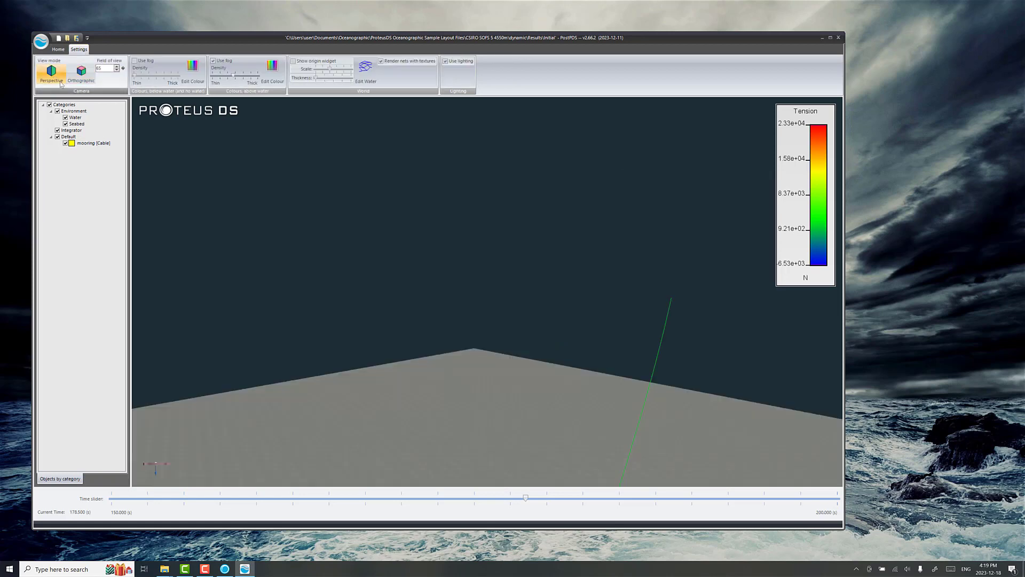
{"action": "double_click", "coordinate": [104, 144]}
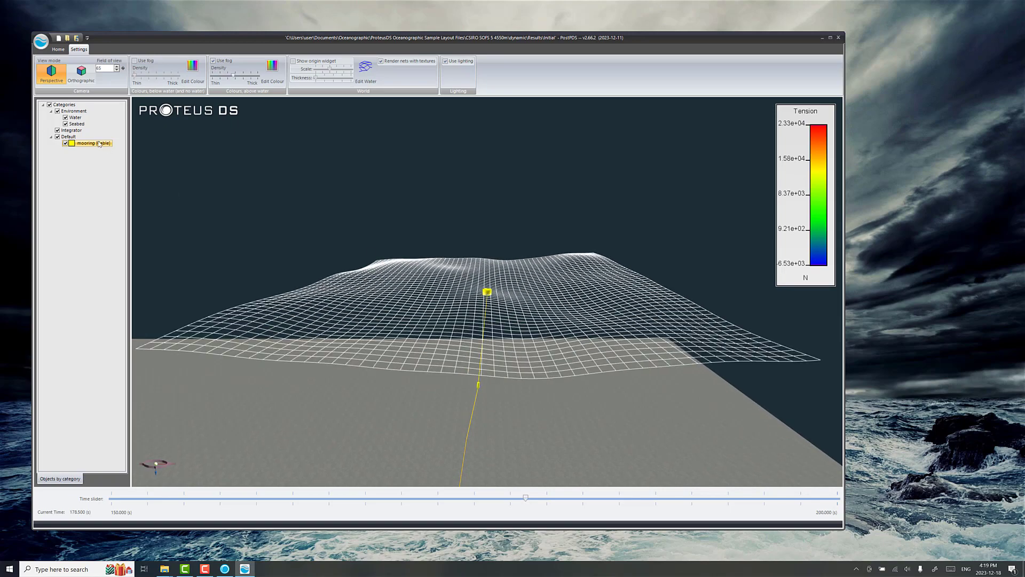
{"action": "scroll", "coordinate": [503, 327], "scroll_direction": "up", "scroll_amount": 6}
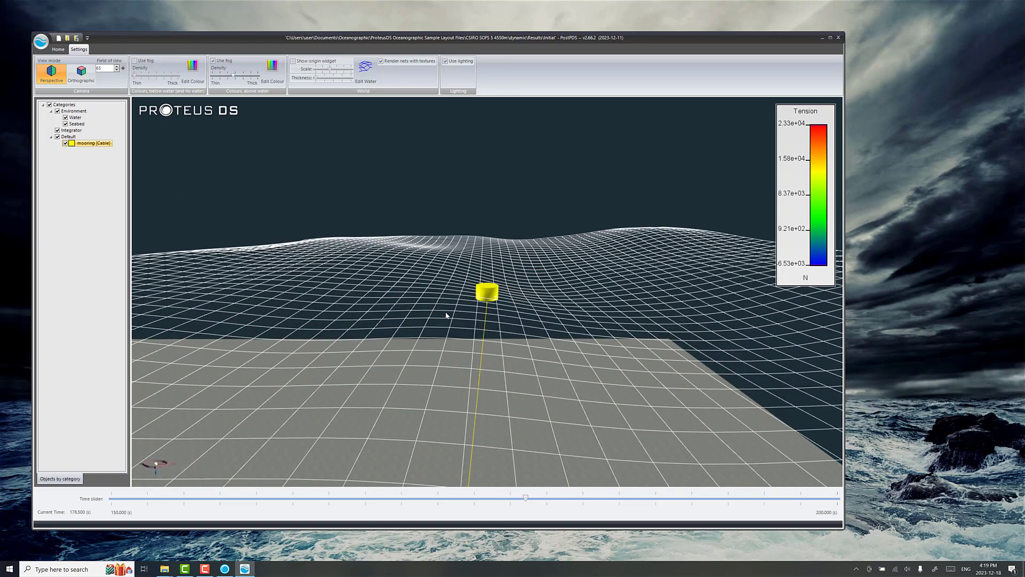
{"action": "mouse_move", "coordinate": [446, 316]}
{"action": "left_mouse_down"}
{"action": "mouse_move", "coordinate": [444, 349]}
{"action": "mouse_move", "coordinate": [430, 357]}
{"action": "mouse_move", "coordinate": [456, 334]}
{"action": "mouse_move", "coordinate": [428, 308]}
{"action": "left_mouse_up"}
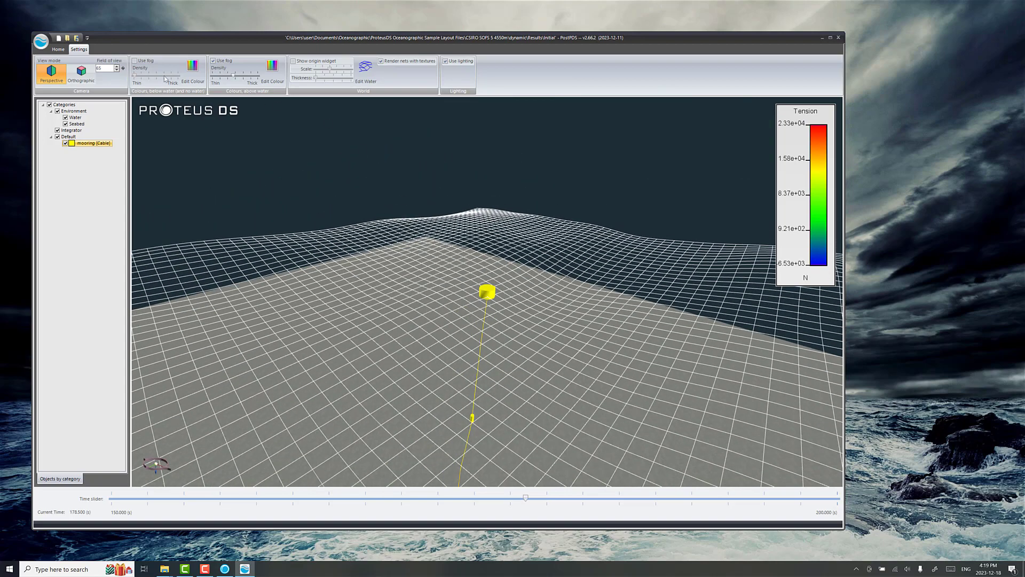
Step: Play the results animation and examine the buoy's motion in the waves from a low side angle
{"action": "left_click", "coordinate": [58, 49]}
{"action": "left_click", "coordinate": [235, 63]}
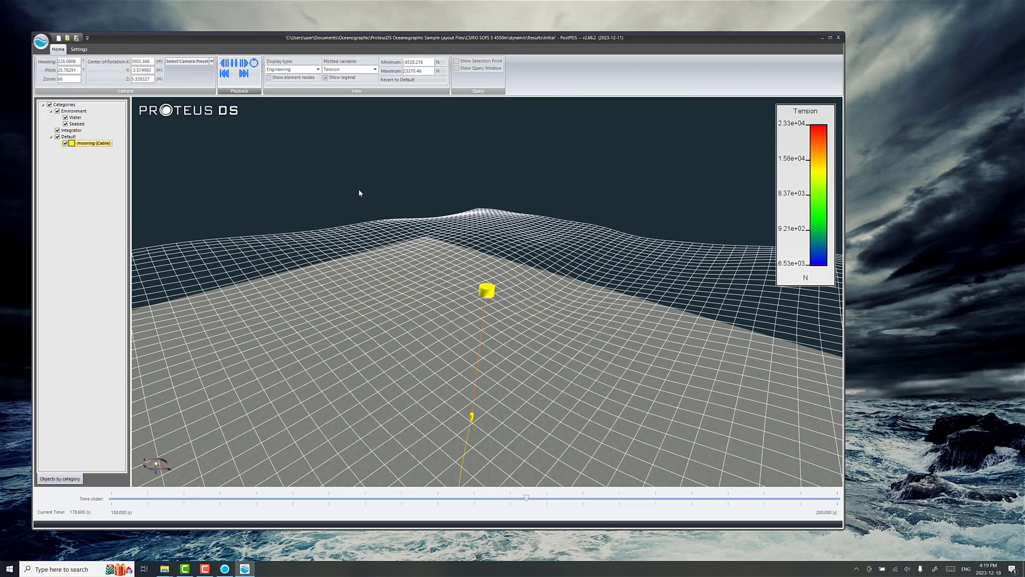
{"action": "scroll", "coordinate": [436, 270], "scroll_direction": "up", "scroll_amount": 3}
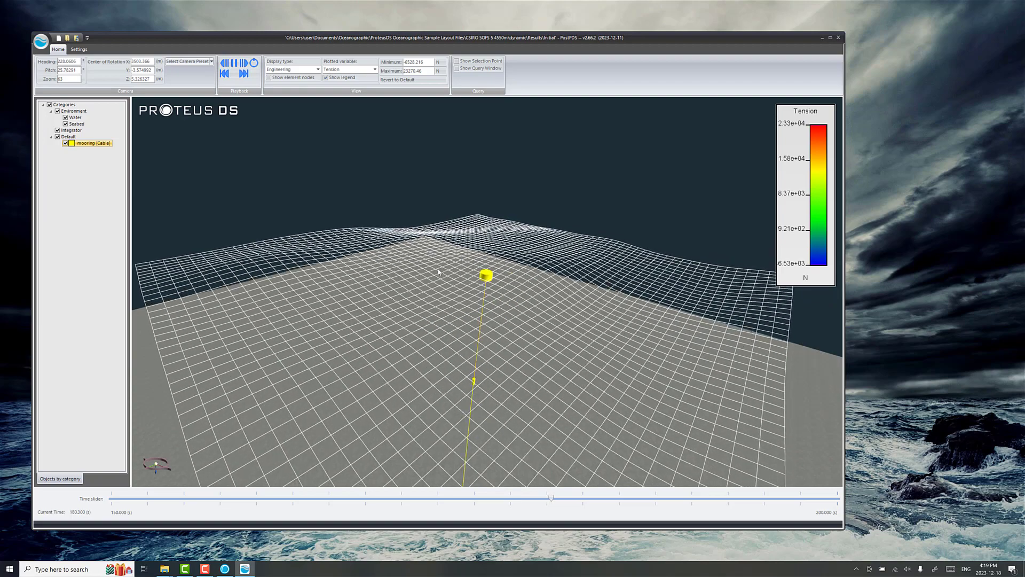
{"action": "left_click_drag", "start_coordinate": [439, 272], "coordinate": [495, 265]}
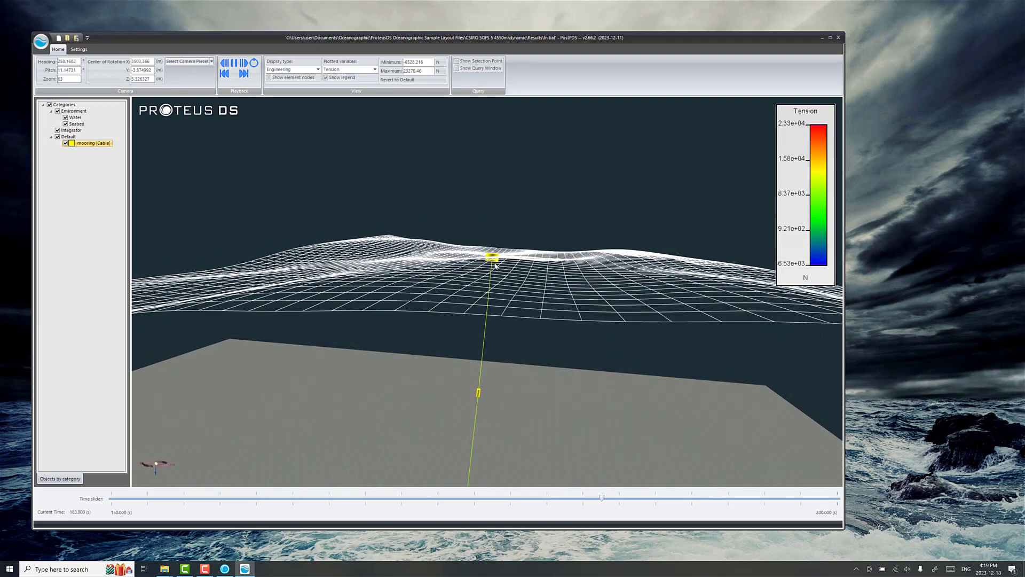
Step: Plot tension against time for element 1 of the mooring cable, and place the plot window beside the 3D view
{"action": "right_click", "coordinate": [97, 146]}
{"action": "mouse_move", "coordinate": [161, 255]}
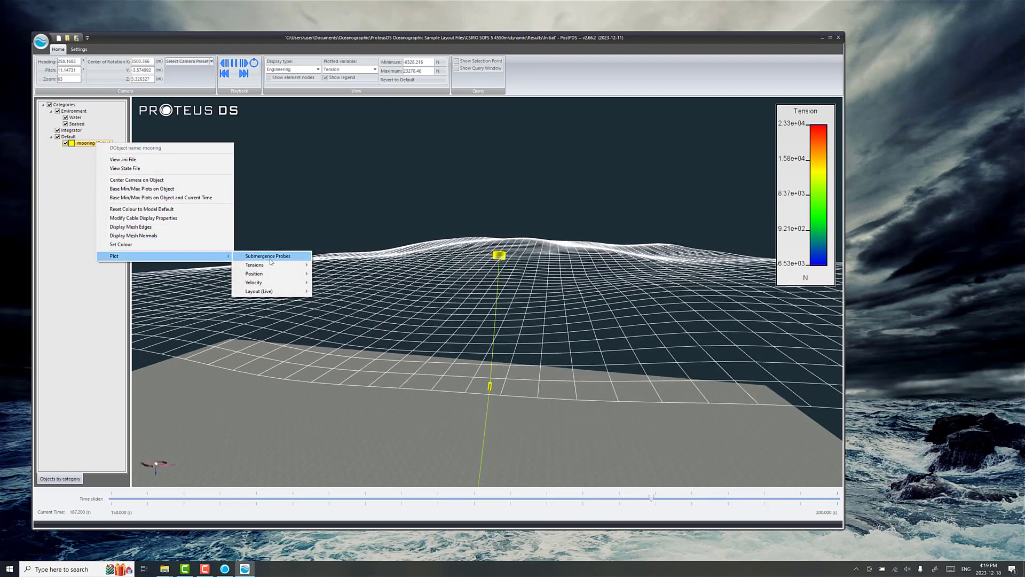
{"action": "mouse_move", "coordinate": [274, 266]}
{"action": "left_click", "coordinate": [346, 266]}
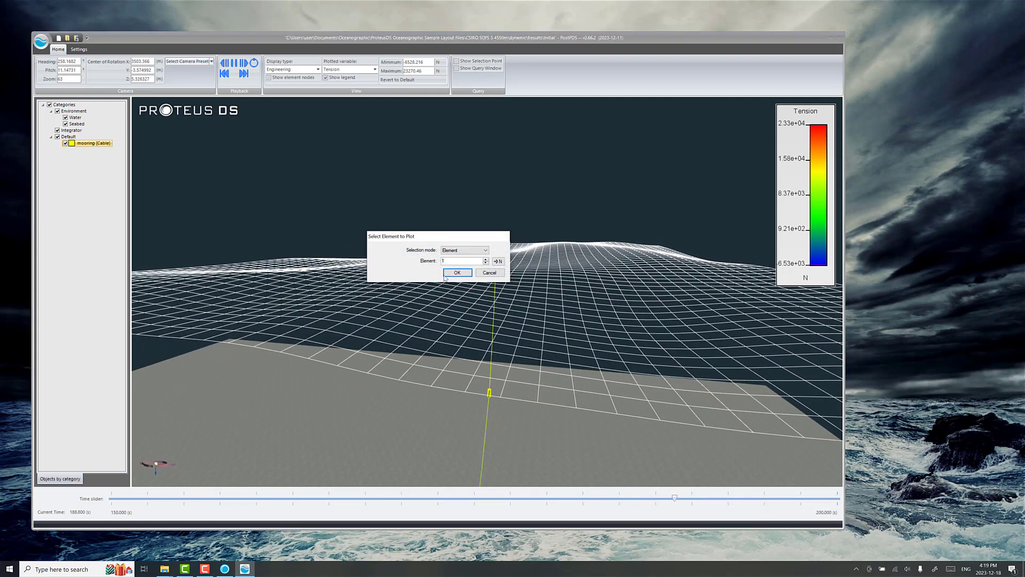
{"action": "left_click", "coordinate": [446, 274]}
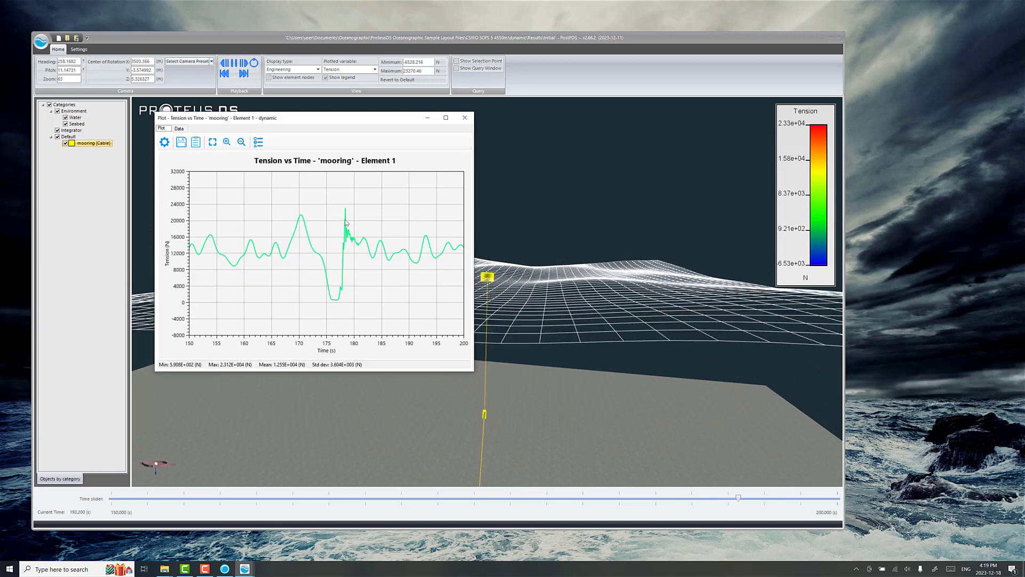
{"action": "left_click", "coordinate": [347, 256]}
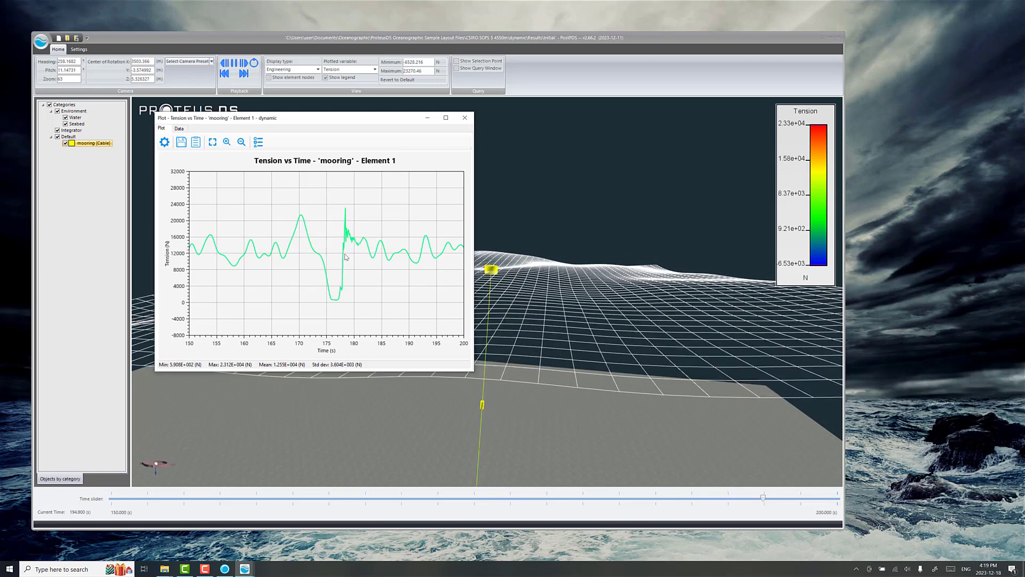
{"action": "left_click_drag", "start_coordinate": [374, 123], "coordinate": [972, 270]}
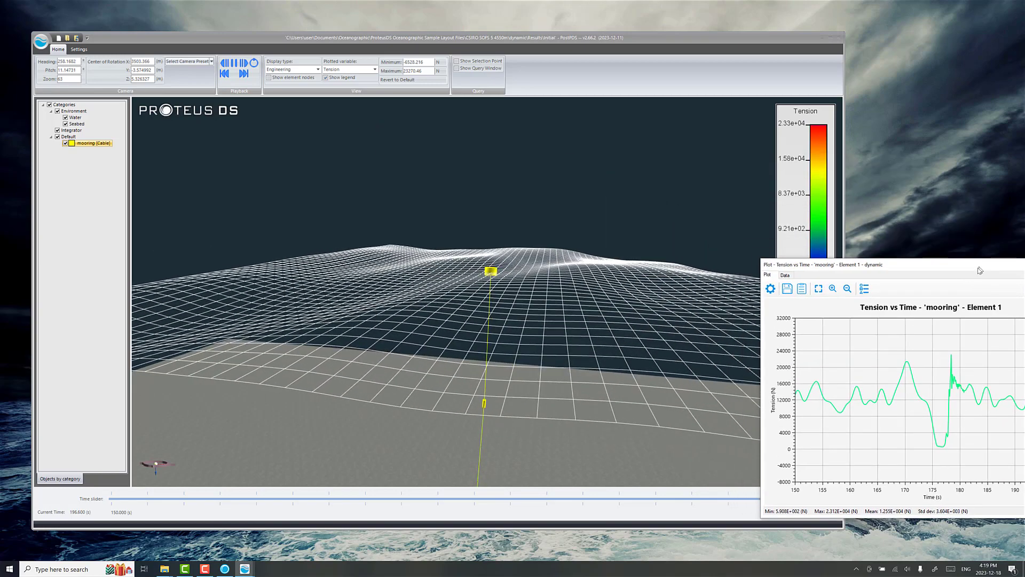
Step: Replay the results from about 172 s and examine the buoy and mooring through the tension spike from several angles, then pause
{"action": "left_click", "coordinate": [443, 479]}
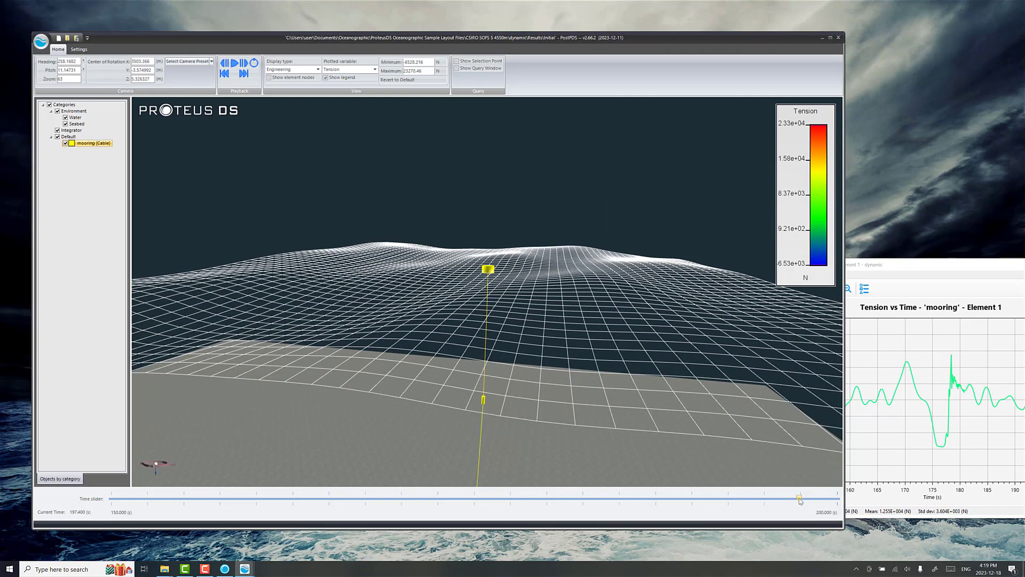
{"action": "left_click_drag", "start_coordinate": [801, 501], "coordinate": [435, 491]}
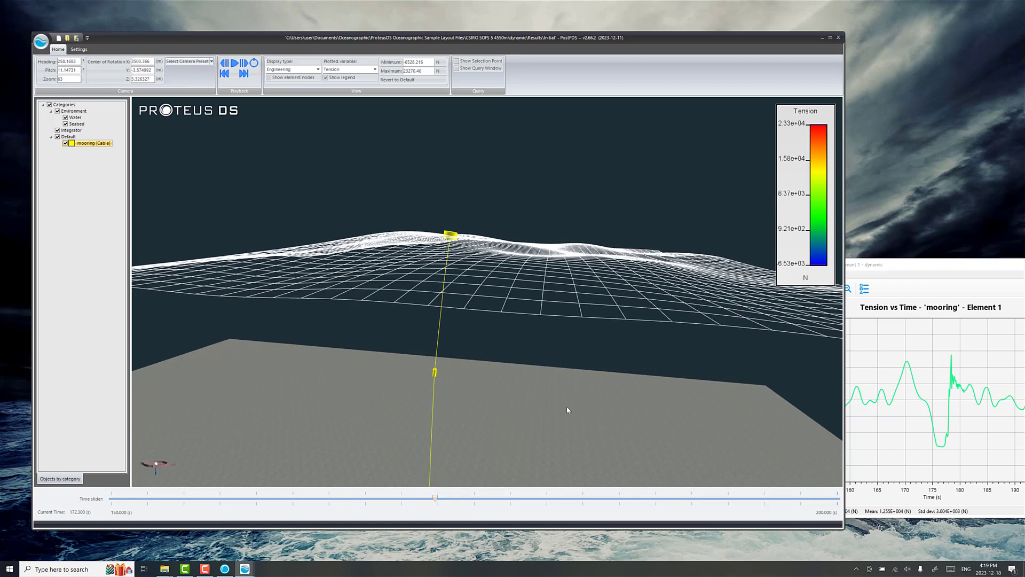
{"action": "left_click", "coordinate": [234, 63]}
{"action": "left_click_drag", "start_coordinate": [456, 301], "coordinate": [521, 257]}
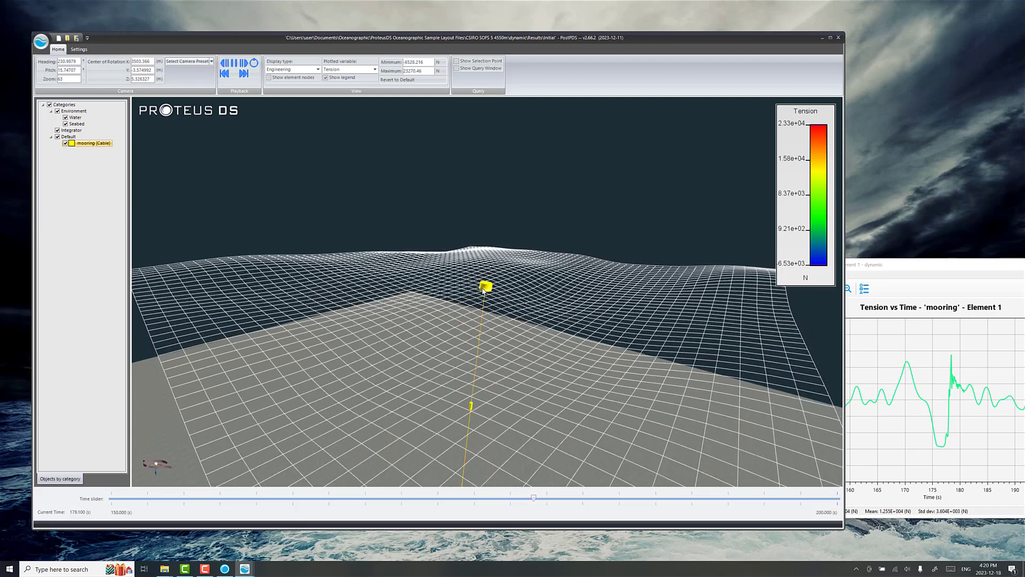
{"action": "left_click_drag", "start_coordinate": [493, 314], "coordinate": [511, 319]}
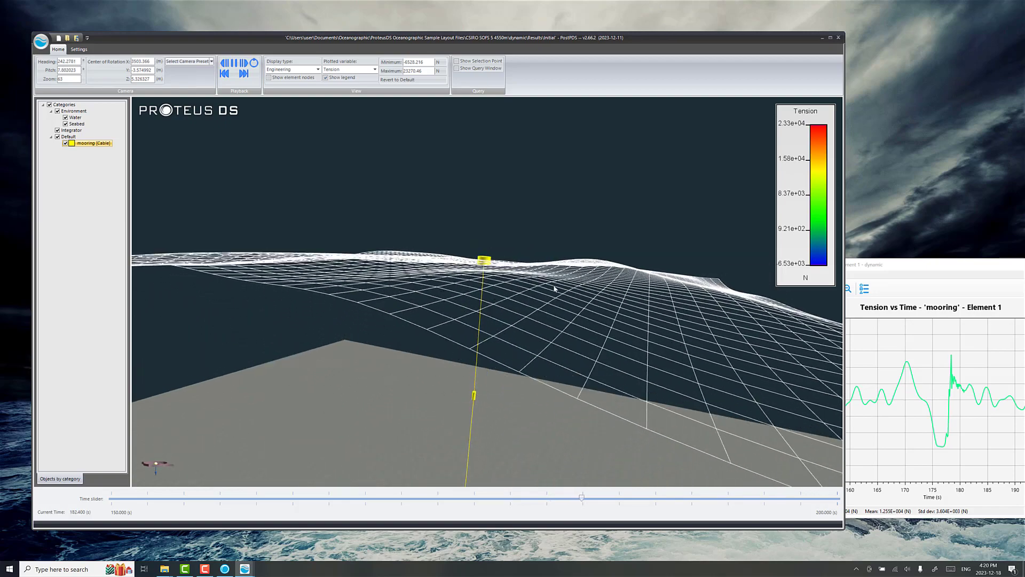
{"action": "left_click_drag", "start_coordinate": [555, 289], "coordinate": [498, 305]}
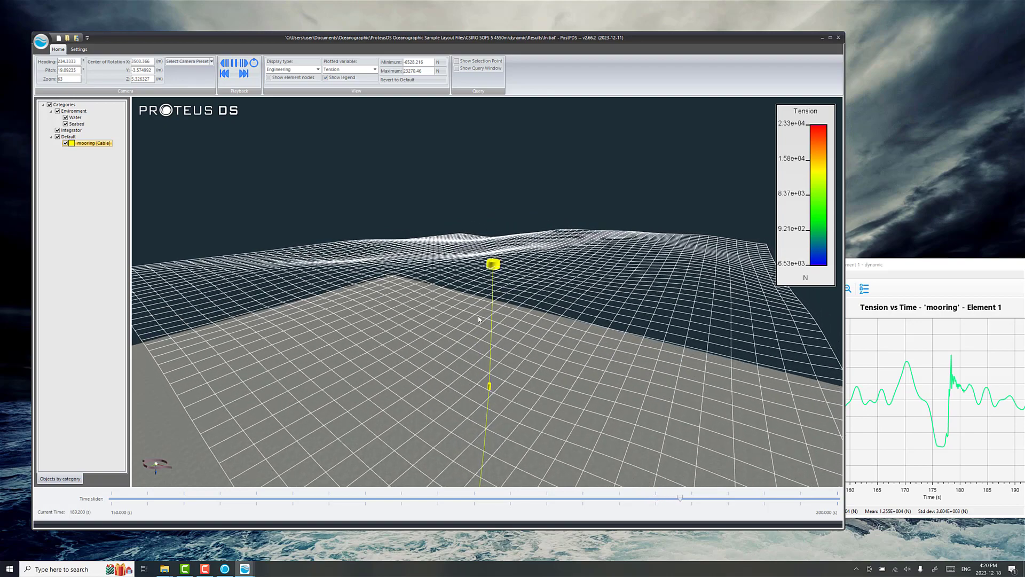
{"action": "left_click_drag", "start_coordinate": [478, 319], "coordinate": [390, 120]}
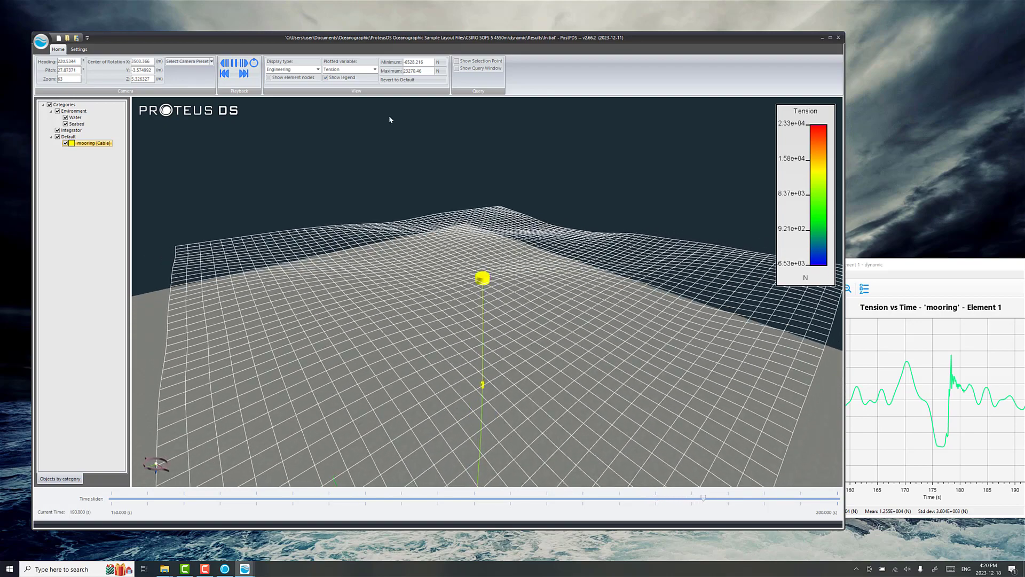
{"action": "left_click", "coordinate": [234, 63]}
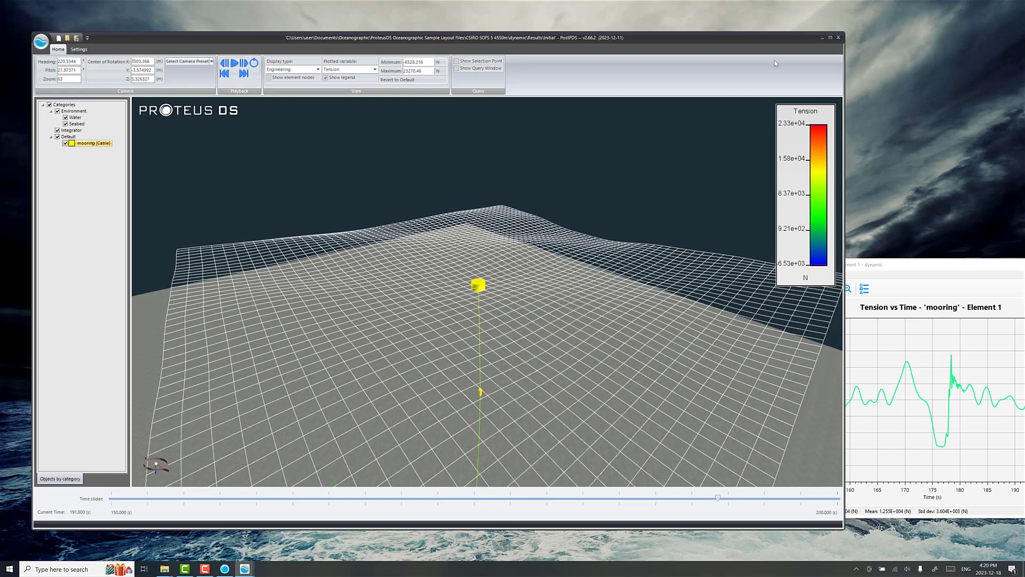
Step: Close the results viewer and open the oceanographic report tool for the dynamic simulation, accepting the moorings-only notice
{"action": "left_click", "coordinate": [839, 38]}
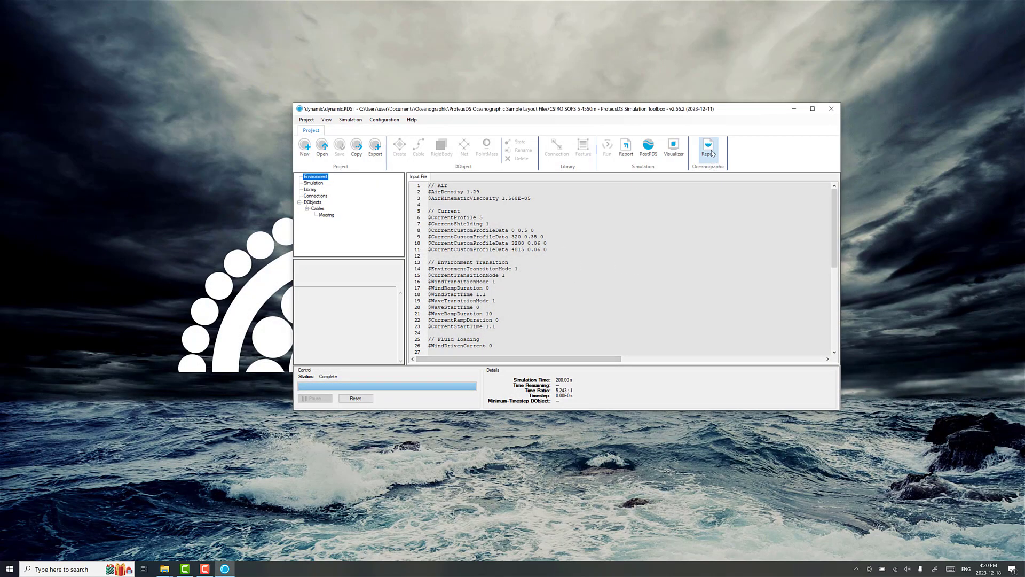
{"action": "left_click", "coordinate": [710, 149]}
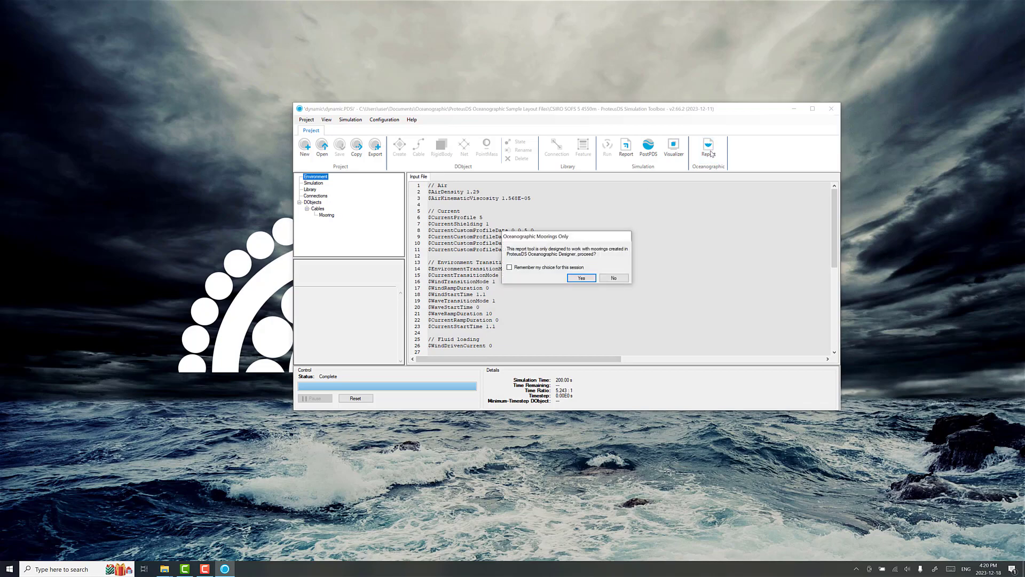
{"action": "left_click", "coordinate": [583, 278]}
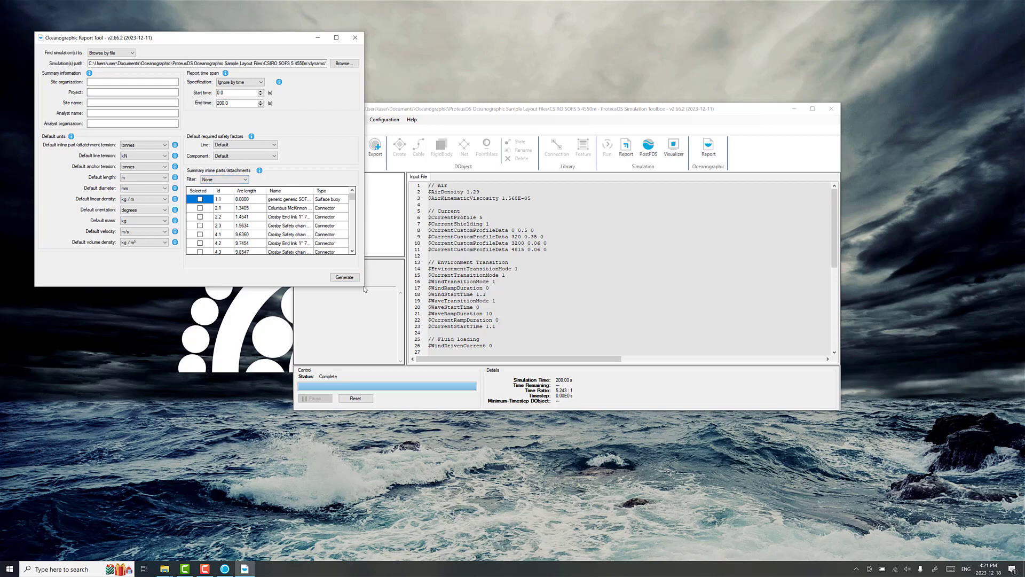
Step: Include the surface buoy 1.1 and the frames 7.1, 13.1 and 17.1 in the report's inline parts and attachments summary
{"action": "left_click", "coordinate": [241, 180]}
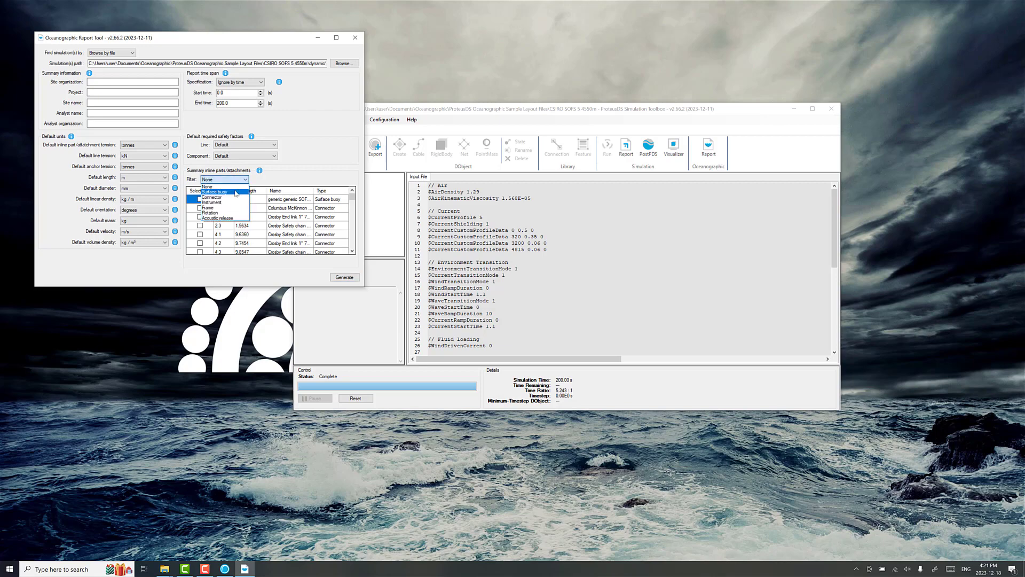
{"action": "left_click", "coordinate": [236, 192]}
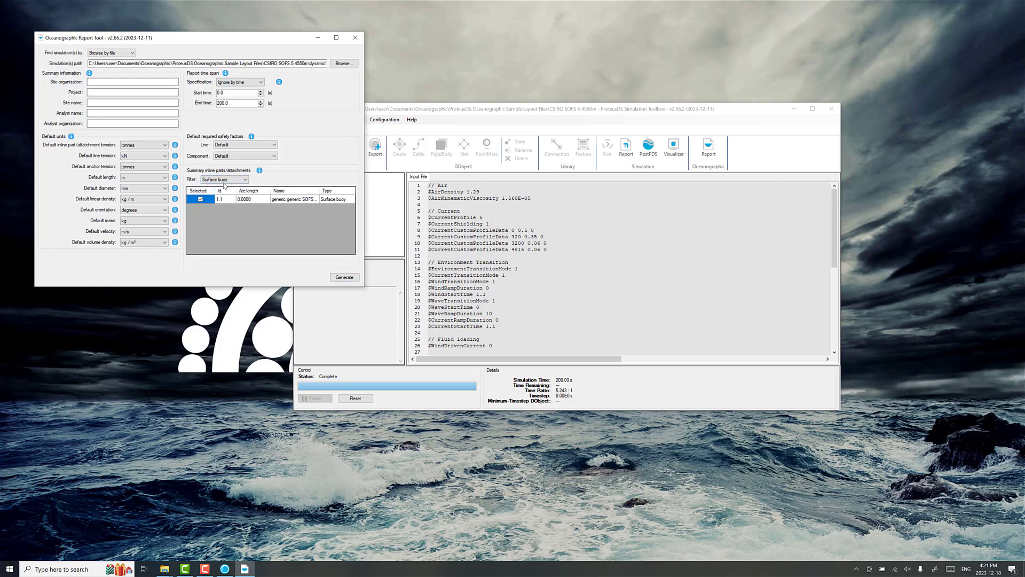
{"action": "left_click", "coordinate": [225, 182]}
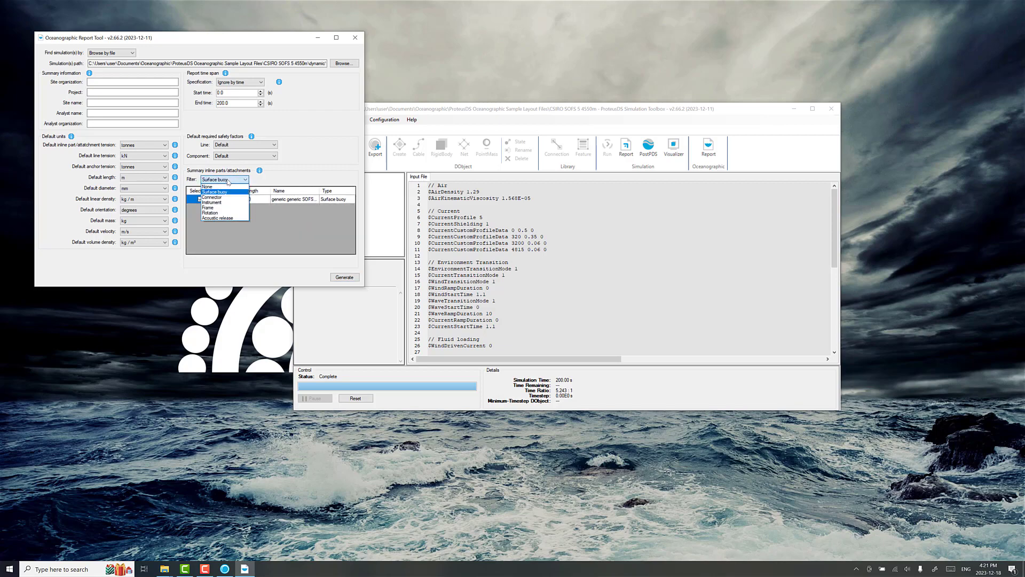
{"action": "left_click", "coordinate": [225, 208]}
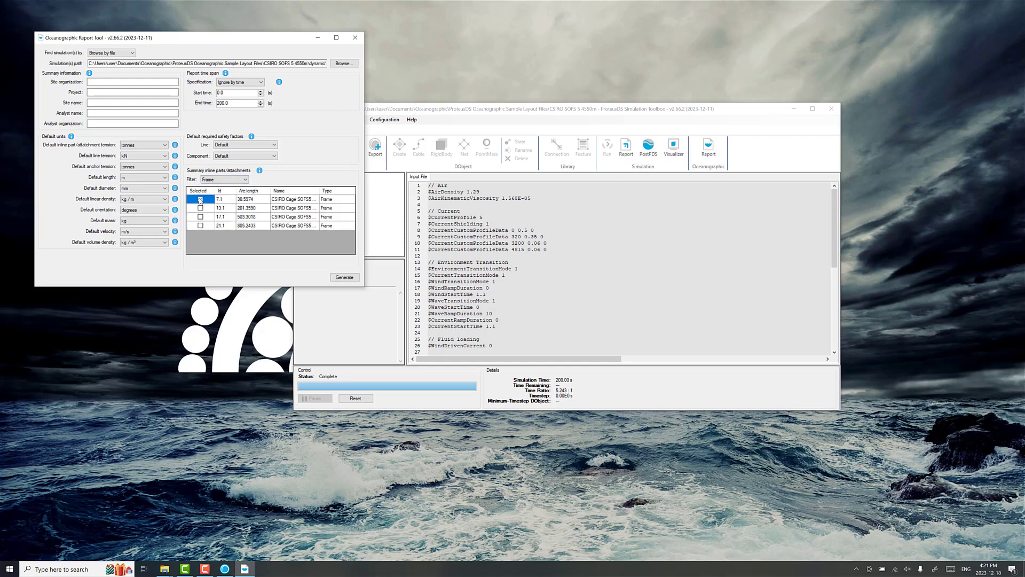
{"action": "left_click", "coordinate": [200, 208]}
{"action": "left_click", "coordinate": [200, 217]}
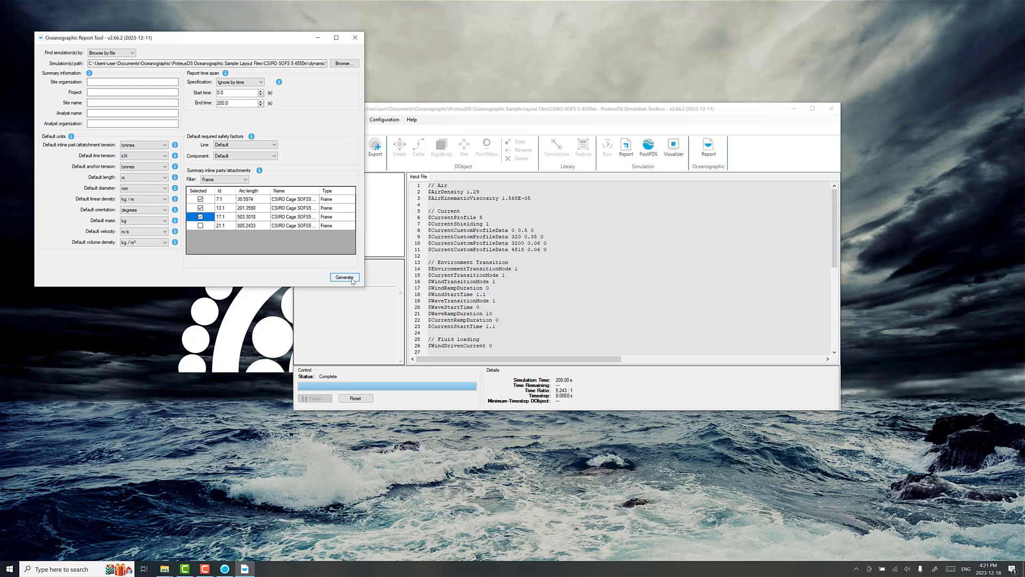
Step: Set the report start time to 10 s, generate the dynamic mooring report, and open it in Excel
{"action": "left_click_drag", "start_coordinate": [230, 94], "coordinate": [204, 102]}
{"action": "left_click", "coordinate": [345, 278]}
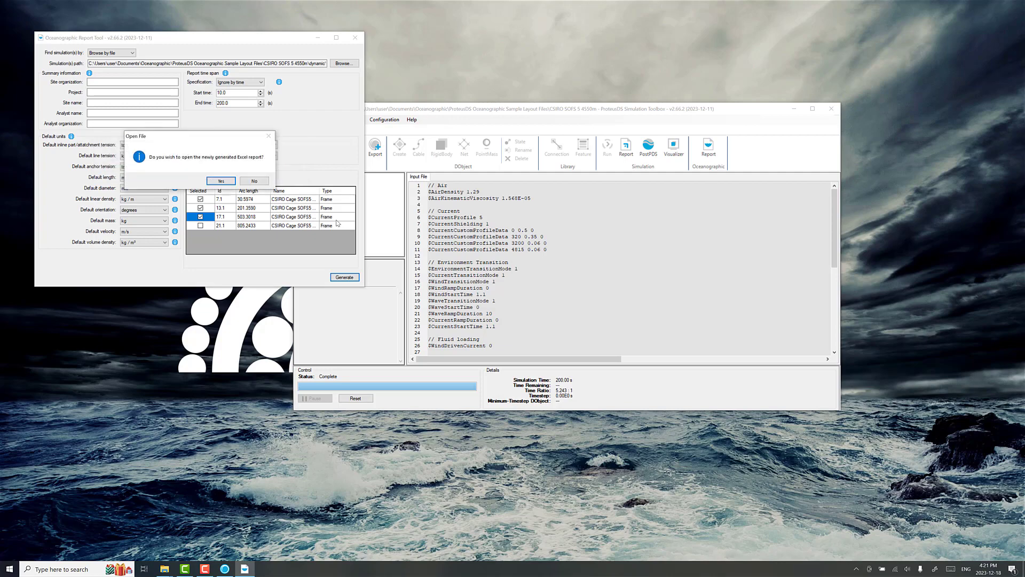
{"action": "left_click", "coordinate": [222, 181]}
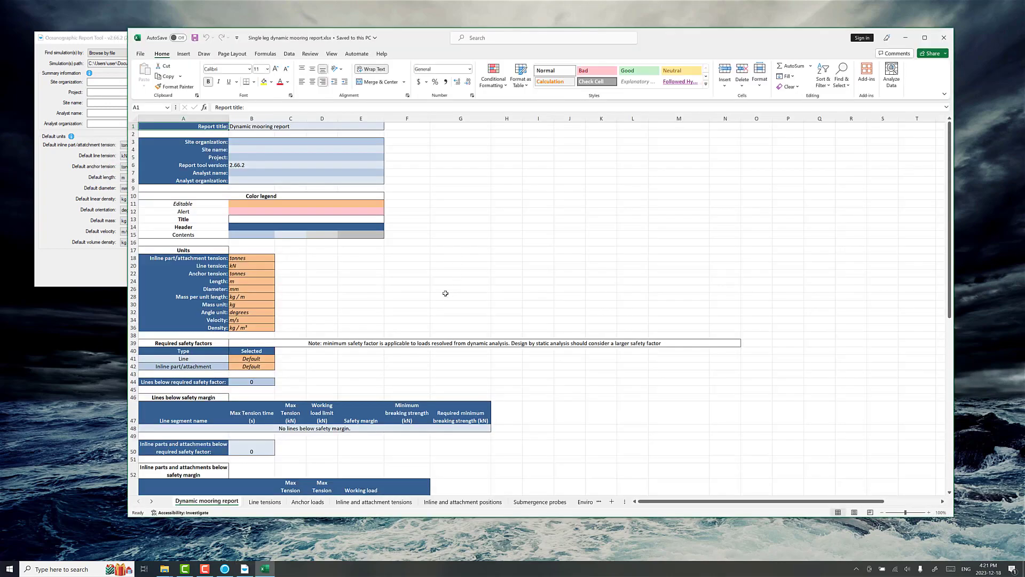
Step: Review the report's required safety factor counts and the line, inline part and depth safety margin tables
{"action": "left_click", "coordinate": [312, 276]}
{"action": "scroll", "coordinate": [318, 276], "scroll_direction": "down", "scroll_amount": 10}
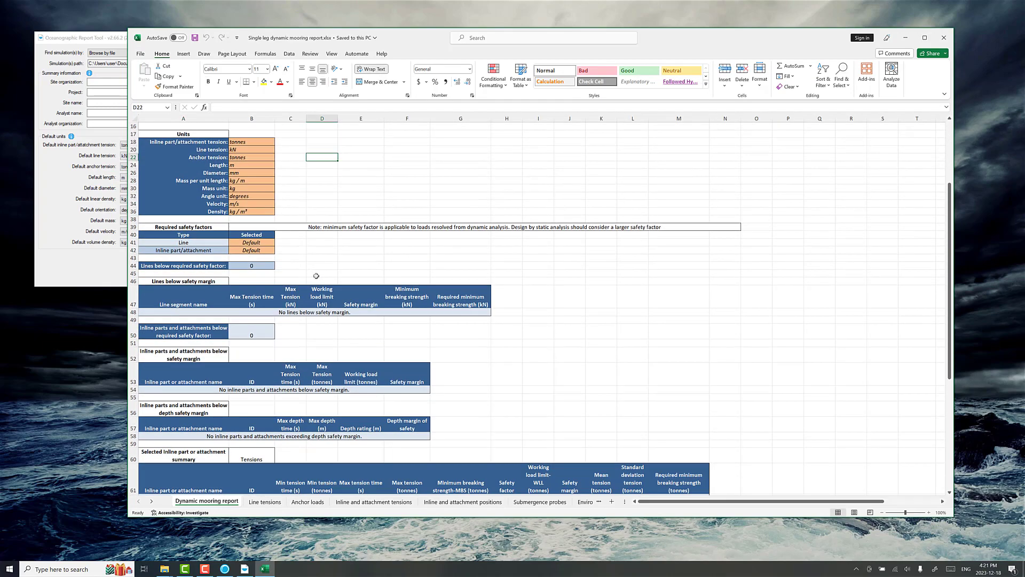
{"action": "left_click", "coordinate": [253, 266]}
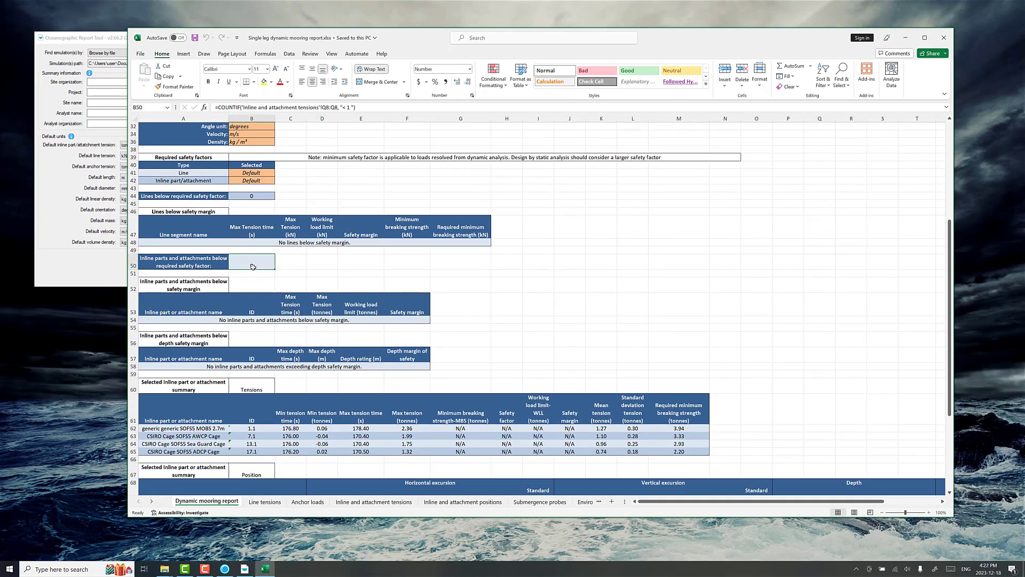
{"action": "left_click", "coordinate": [254, 197]}
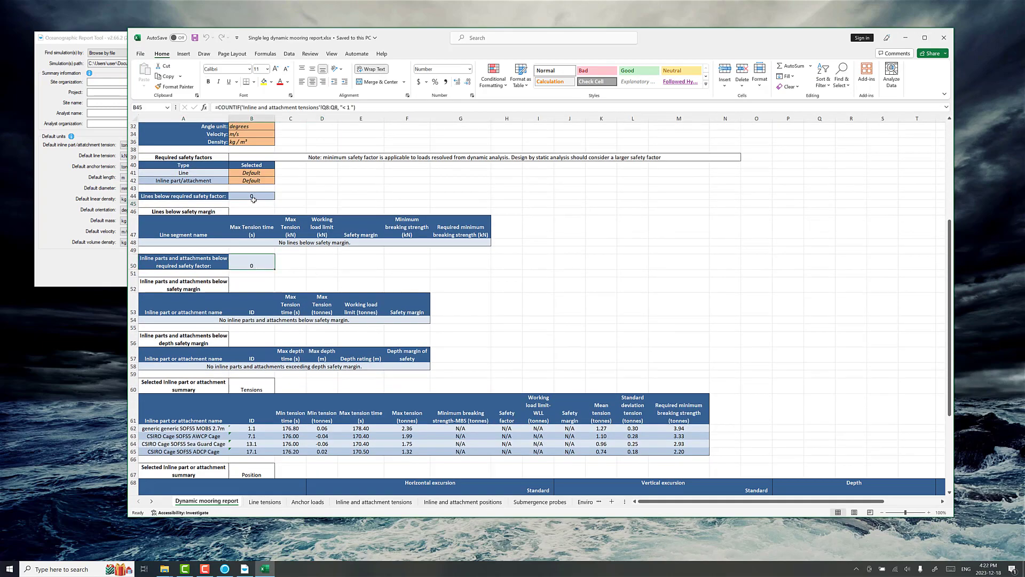
{"action": "left_click", "coordinate": [270, 262]}
{"action": "scroll", "coordinate": [303, 264], "scroll_direction": "down", "scroll_amount": 2}
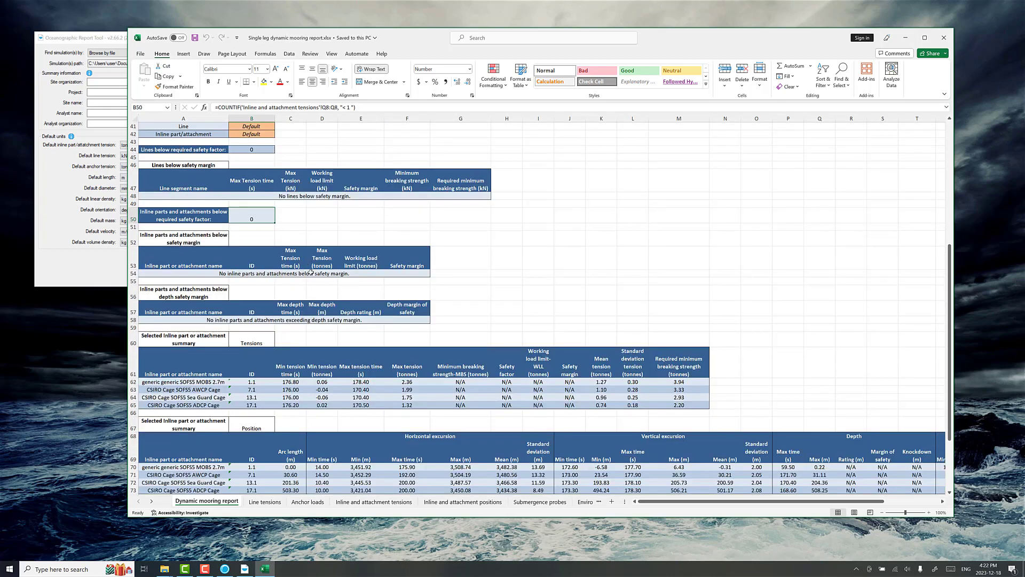
{"action": "left_click", "coordinate": [317, 274]}
{"action": "left_click", "coordinate": [298, 321]}
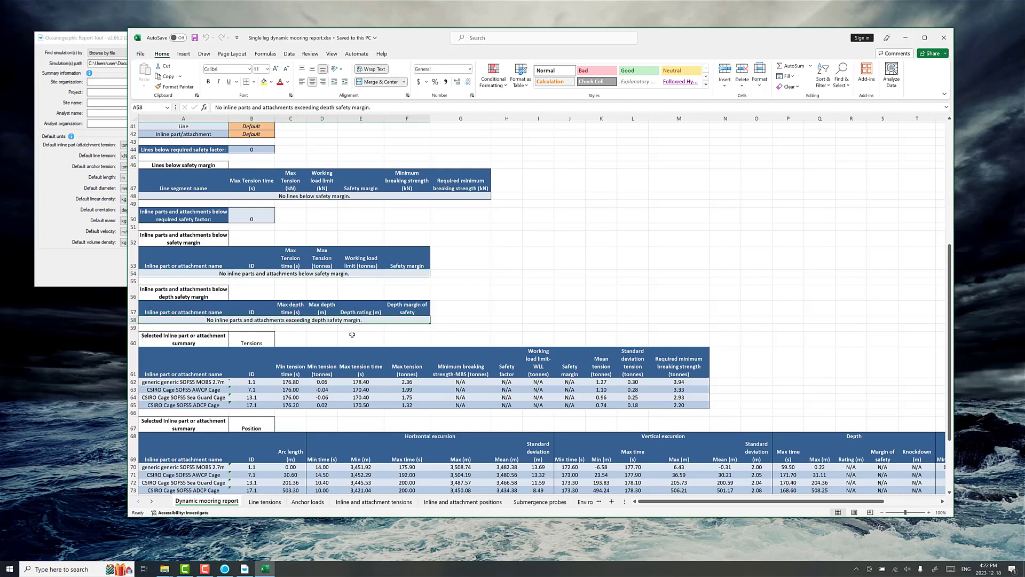
{"action": "scroll", "coordinate": [356, 334], "scroll_direction": "down", "scroll_amount": 1}
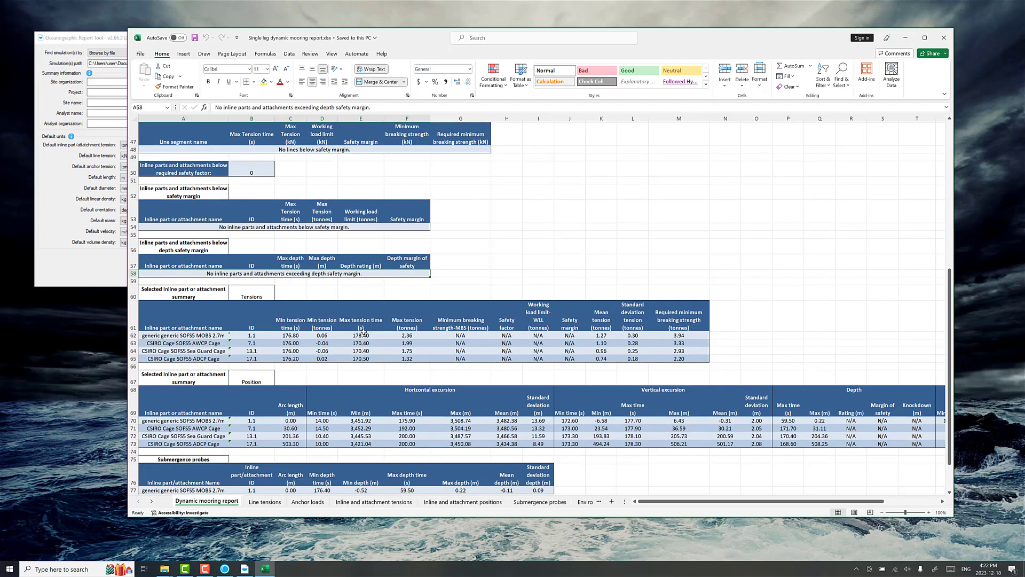
Step: Examine the maximum tensions of the AWCP, Sea Guard and ADCP cages in the selected inline part summary
{"action": "scroll", "coordinate": [363, 331], "scroll_direction": "down", "scroll_amount": 2}
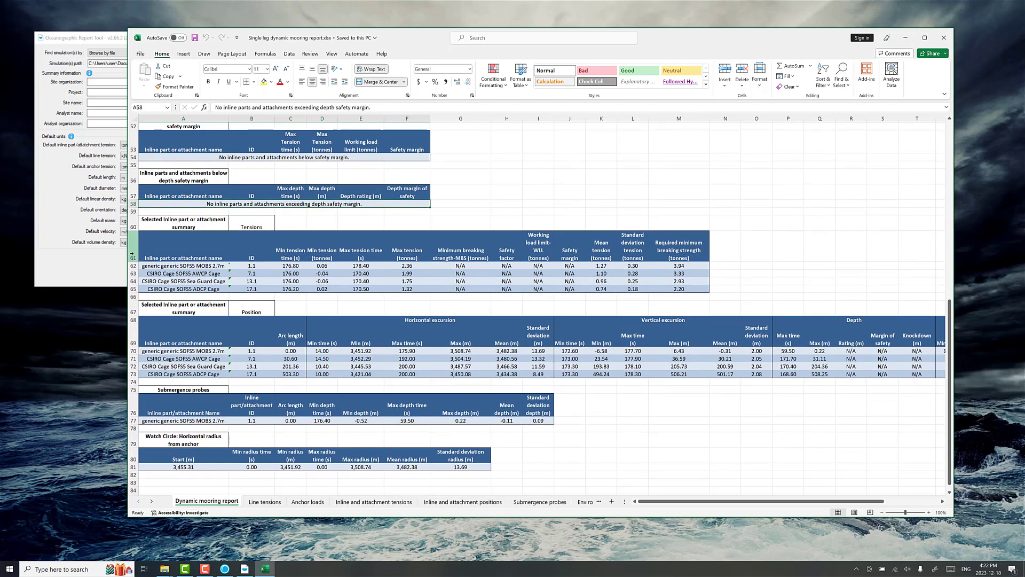
{"action": "left_click", "coordinate": [182, 274]}
{"action": "left_click", "coordinate": [186, 281]}
{"action": "left_click", "coordinate": [214, 288]}
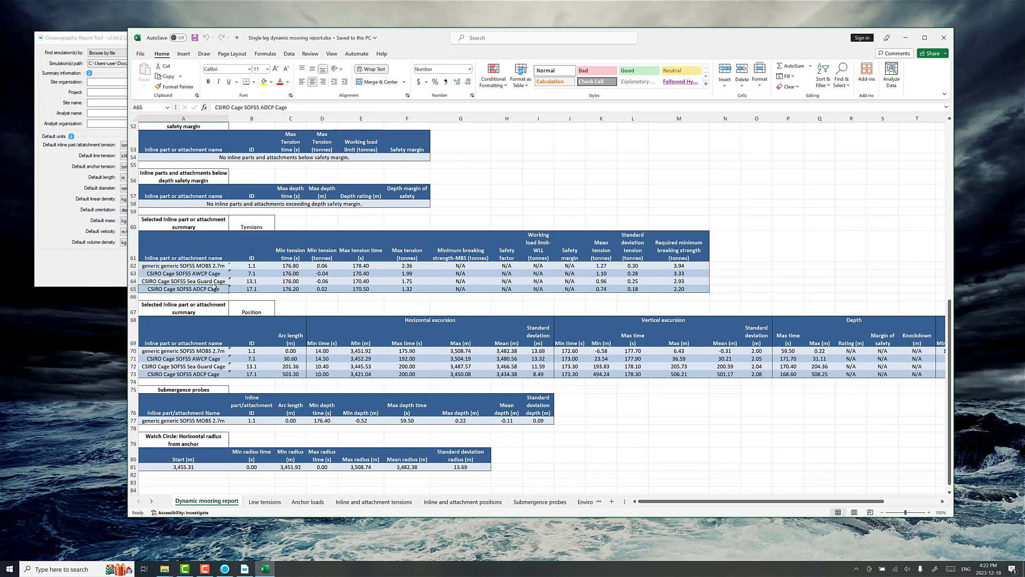
{"action": "left_click", "coordinate": [426, 273]}
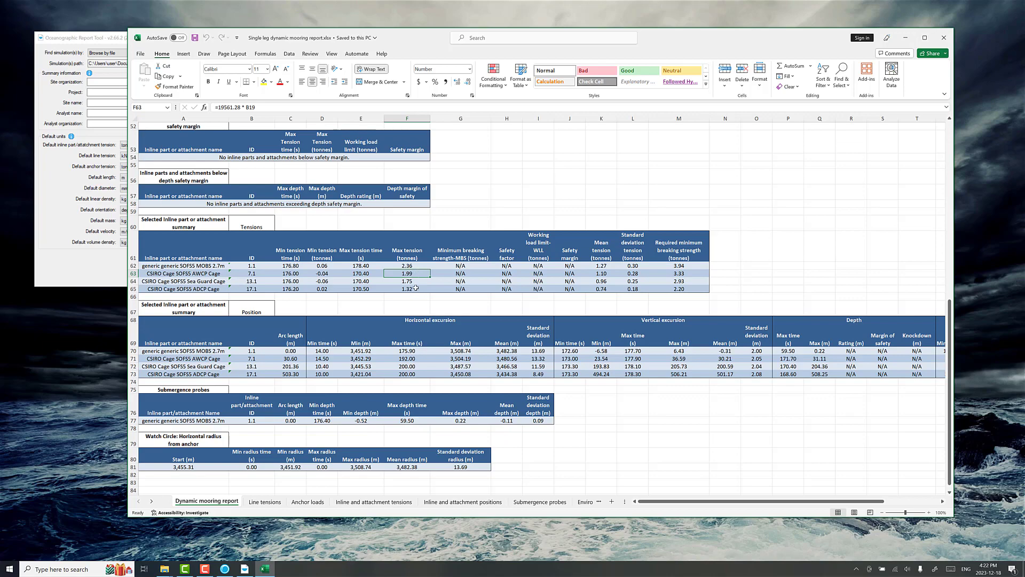
Step: Set the report's inline part/attachment tension unit to kN
{"action": "scroll", "coordinate": [254, 228], "scroll_direction": "up", "scroll_amount": 15}
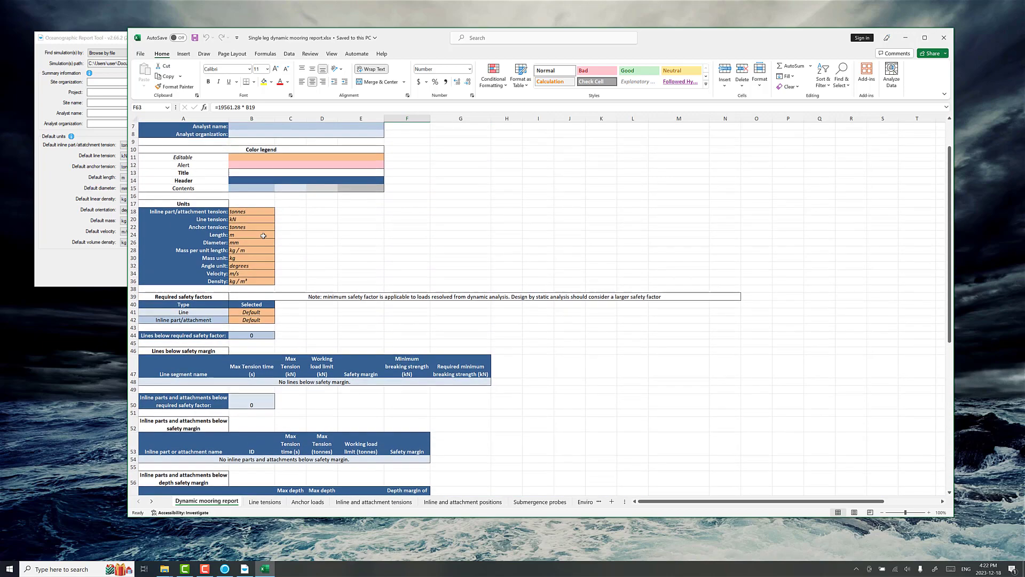
{"action": "left_click", "coordinate": [252, 212]}
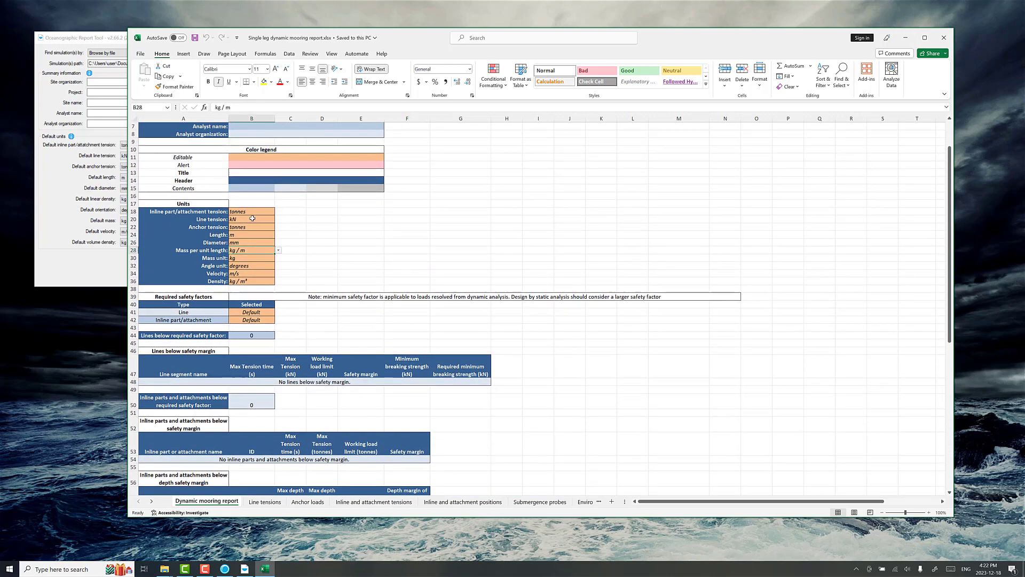
{"action": "left_click", "coordinate": [252, 218]}
{"action": "left_click", "coordinate": [252, 226]}
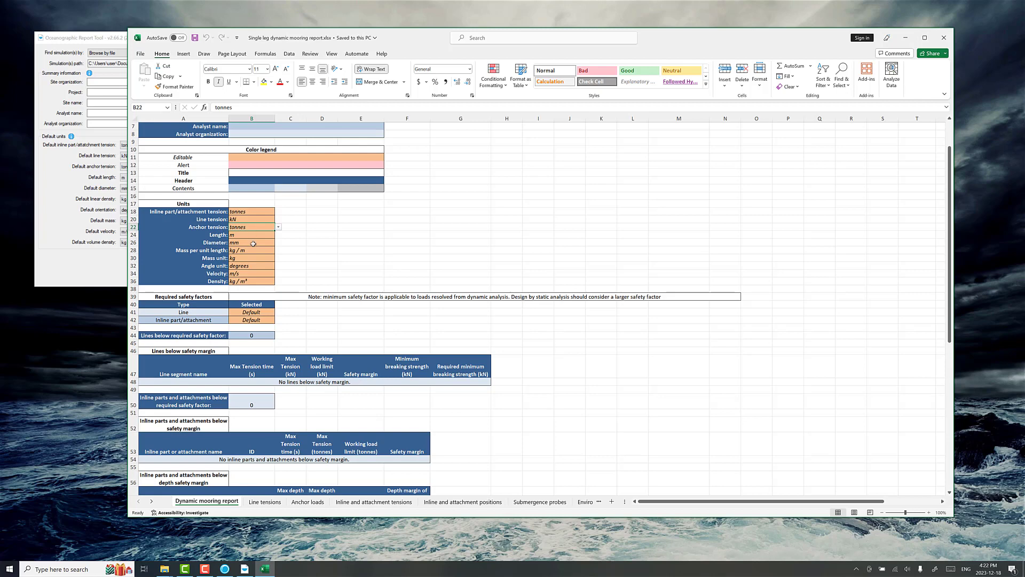
{"action": "left_click", "coordinate": [261, 212]}
{"action": "left_click", "coordinate": [279, 212]}
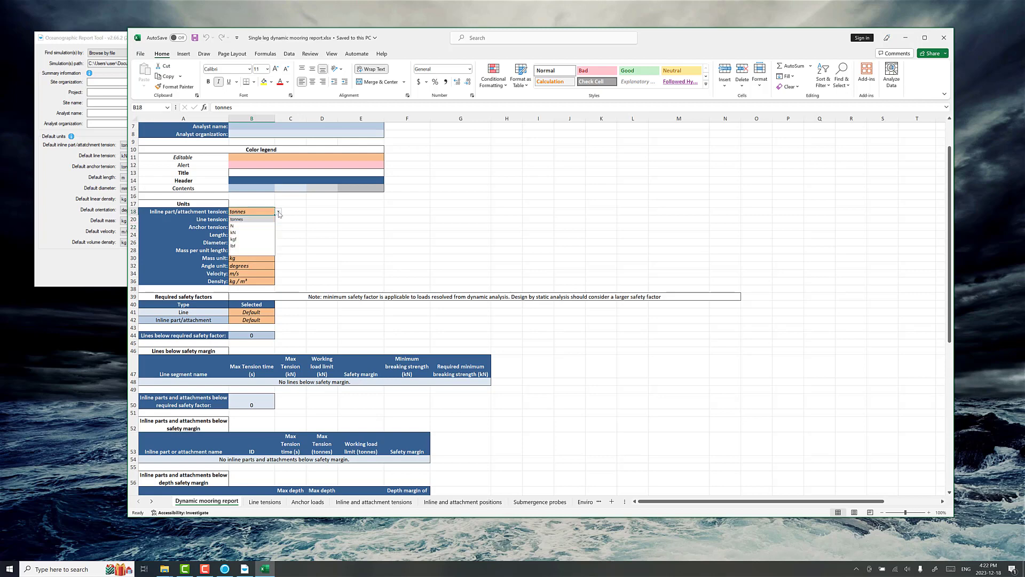
{"action": "left_click", "coordinate": [263, 234]}
{"action": "left_click", "coordinate": [326, 227]}
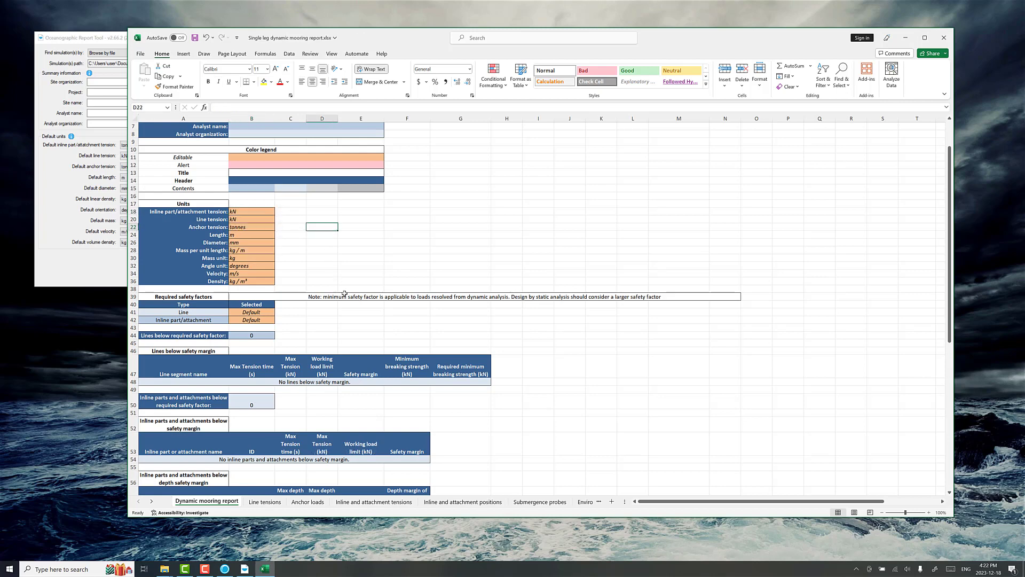
Step: Check the maximum tension column of the selected inline part summary in the converted unit
{"action": "scroll", "coordinate": [342, 267], "scroll_direction": "down", "scroll_amount": 10}
{"action": "scroll", "coordinate": [359, 343], "scroll_direction": "down", "scroll_amount": 1}
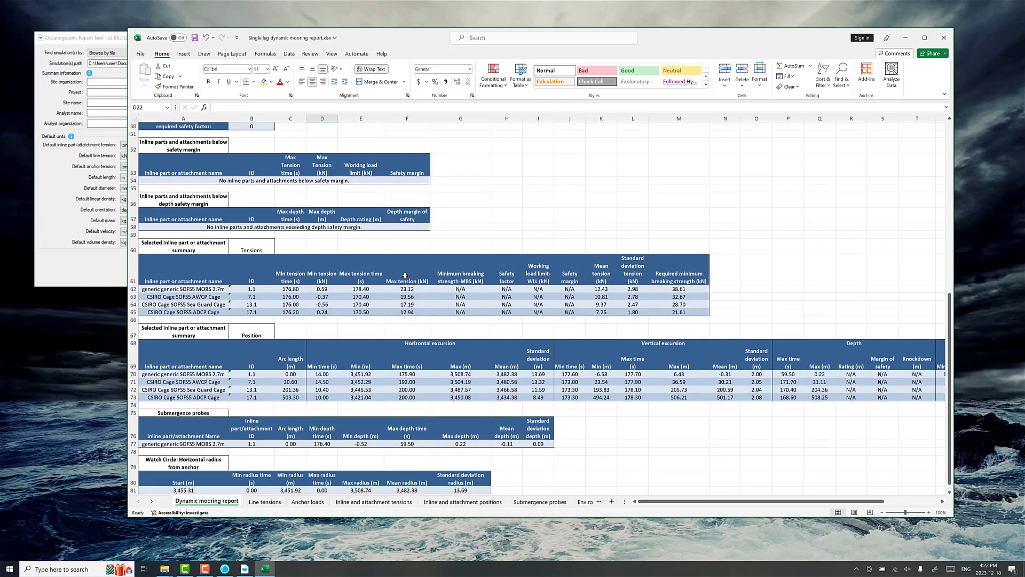
{"action": "left_click", "coordinate": [420, 283]}
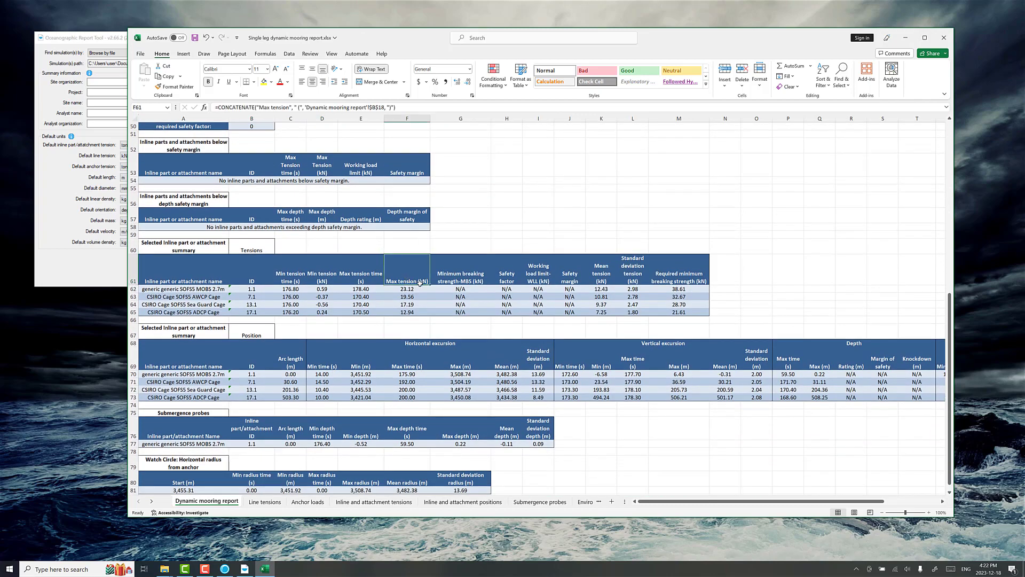
{"action": "left_click", "coordinate": [417, 304]}
{"action": "scroll", "coordinate": [428, 326], "scroll_direction": "down", "scroll_amount": 1}
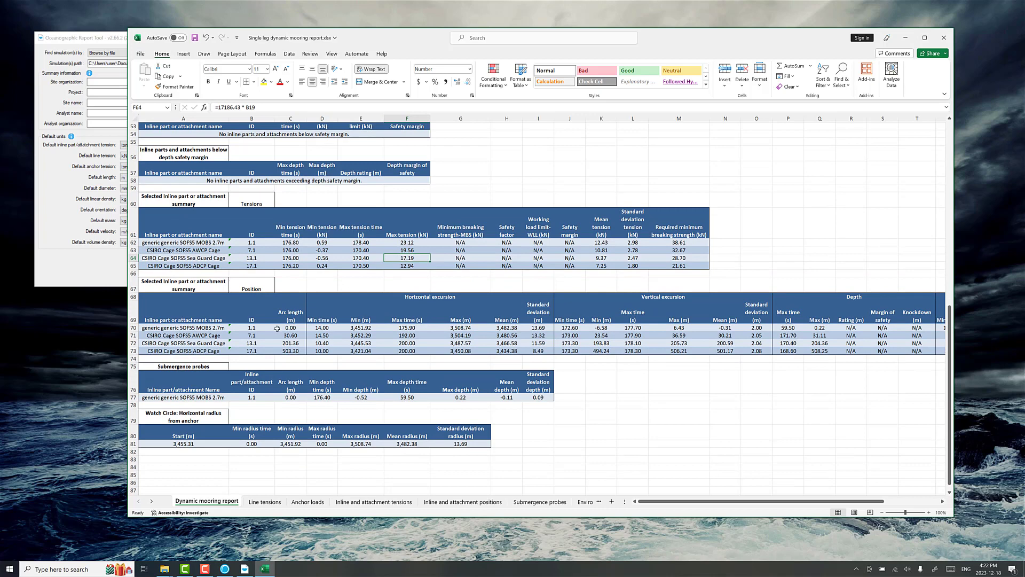
Step: Review the surface buoy's horizontal and vertical excursions, and the mean radius in the watch circle table
{"action": "left_click", "coordinate": [410, 328]}
{"action": "left_click", "coordinate": [471, 327]}
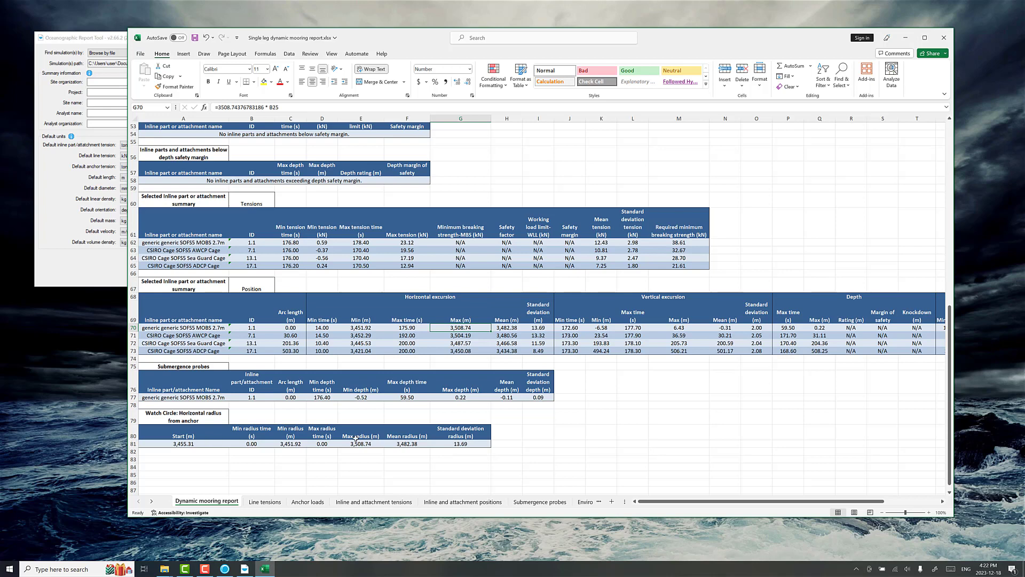
{"action": "left_click", "coordinate": [416, 445]}
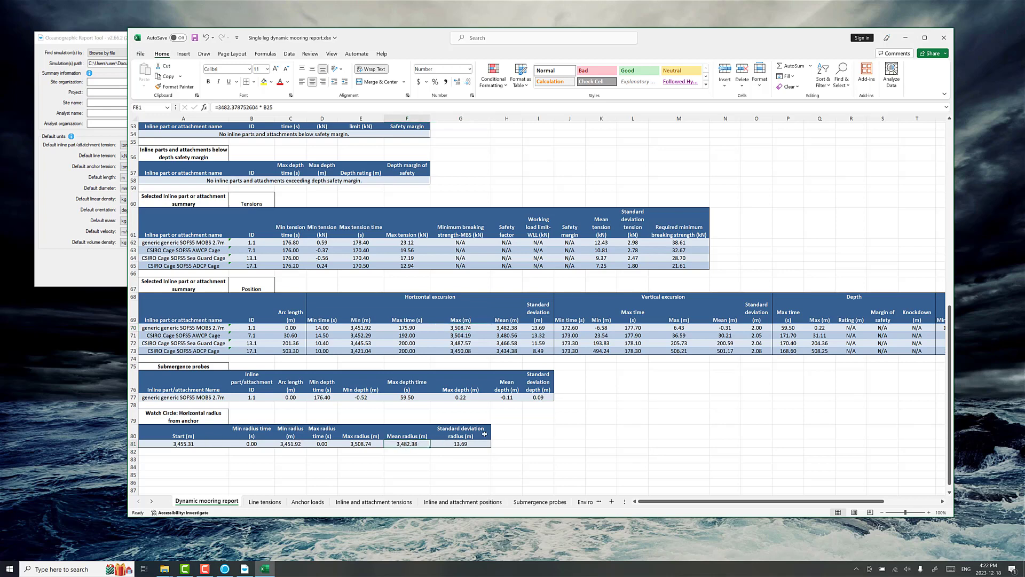
{"action": "left_click", "coordinate": [730, 328]}
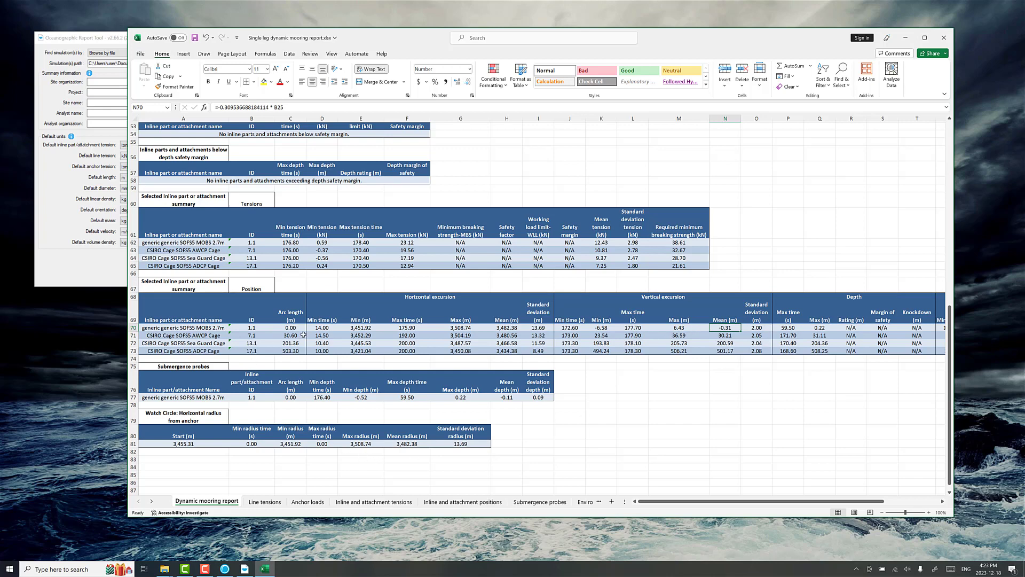
{"action": "scroll", "coordinate": [367, 331], "scroll_direction": "down", "scroll_amount": 1}
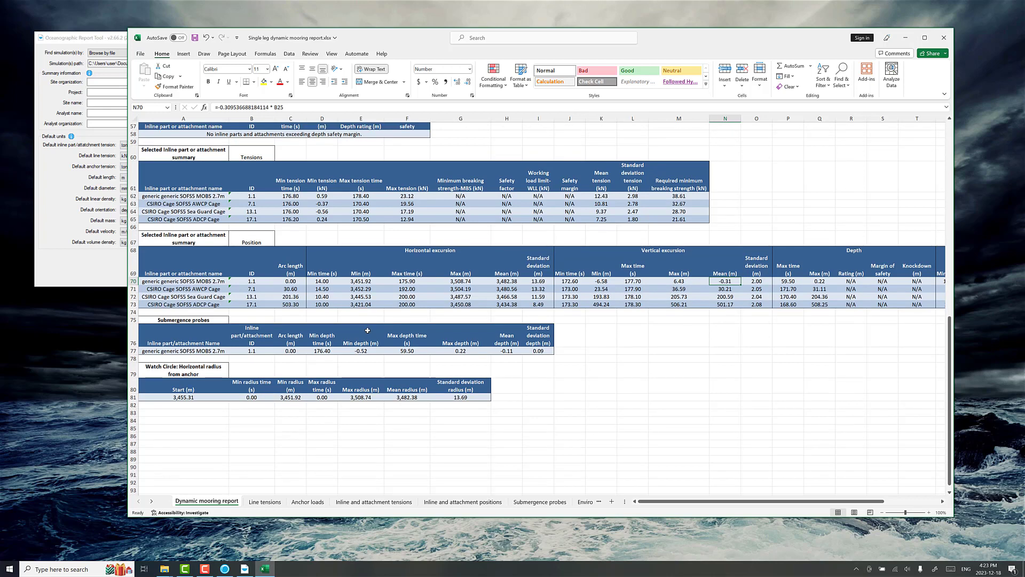
Step: Open the Line tensions sheet and review the safety factors of the Union Rope 3x19 wire segments
{"action": "left_click", "coordinate": [264, 501]}
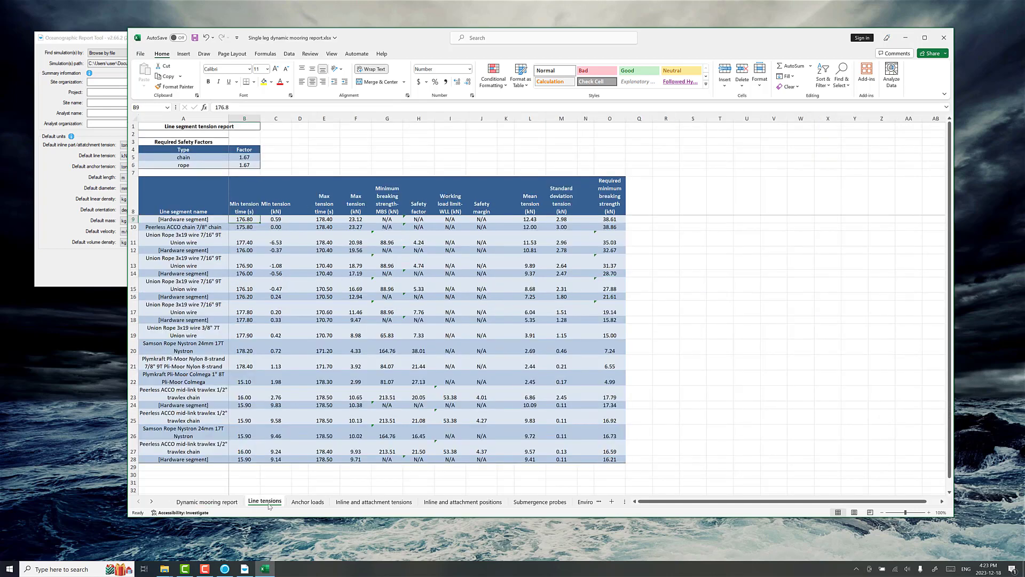
{"action": "left_click", "coordinate": [423, 242]}
{"action": "left_click", "coordinate": [424, 263]}
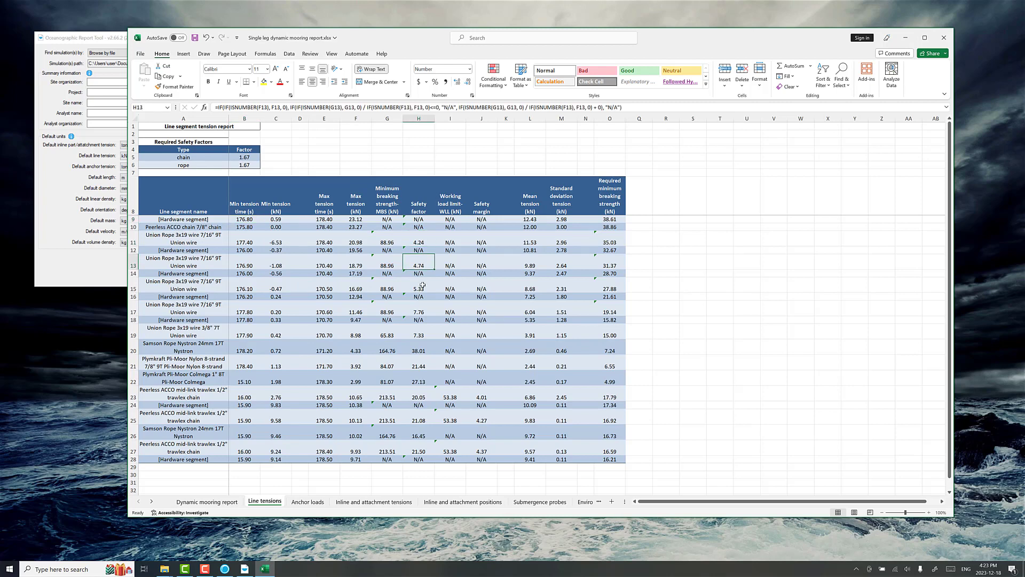
{"action": "left_click", "coordinate": [425, 288]}
{"action": "left_click", "coordinate": [425, 308]}
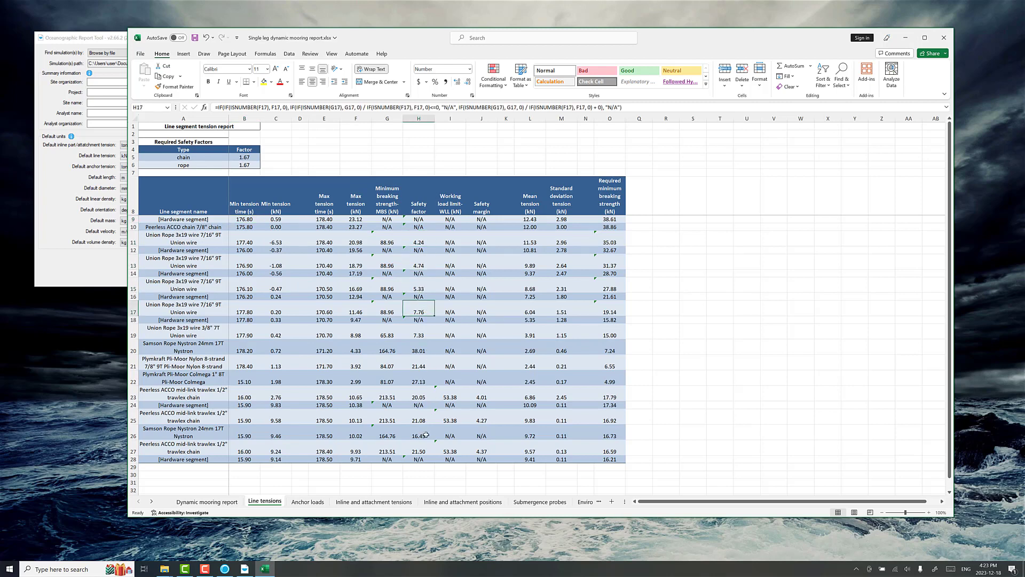
Step: Open the Inline and attachment tensions sheet to examine the component tensions and safety factors
{"action": "left_click", "coordinate": [370, 502]}
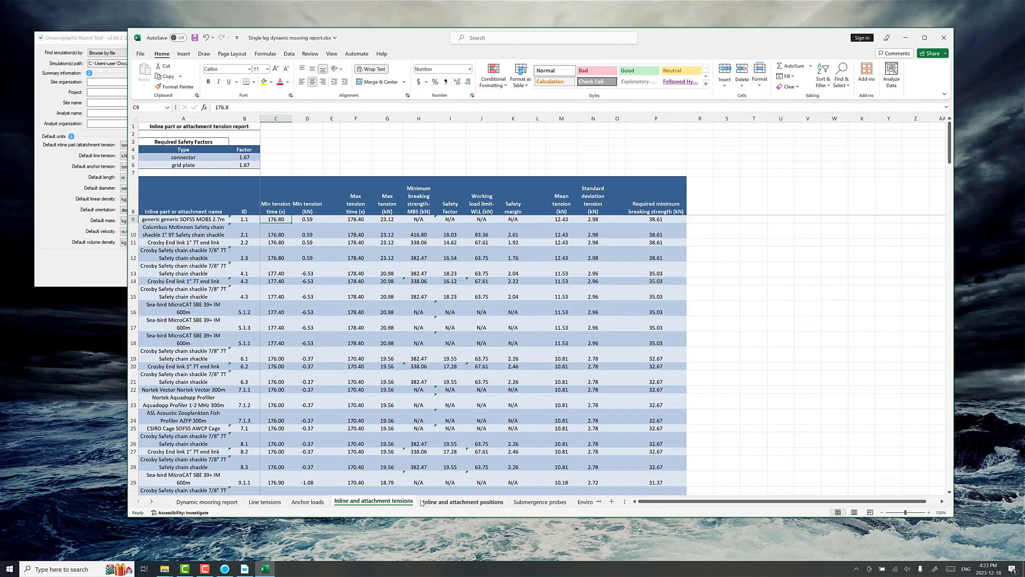